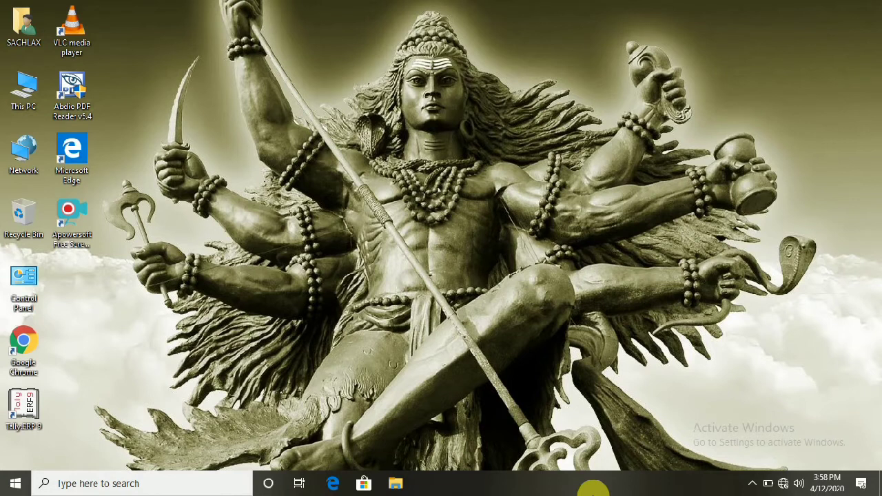
Open Presentation1 from This PC > Local Disk (D:) in PowerPoint.
double_click(29, 90)
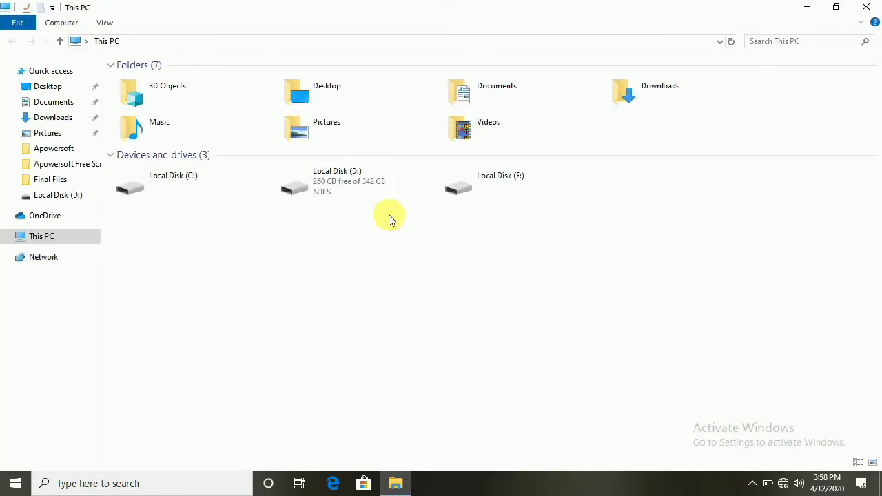
double_click(377, 180)
double_click(153, 279)
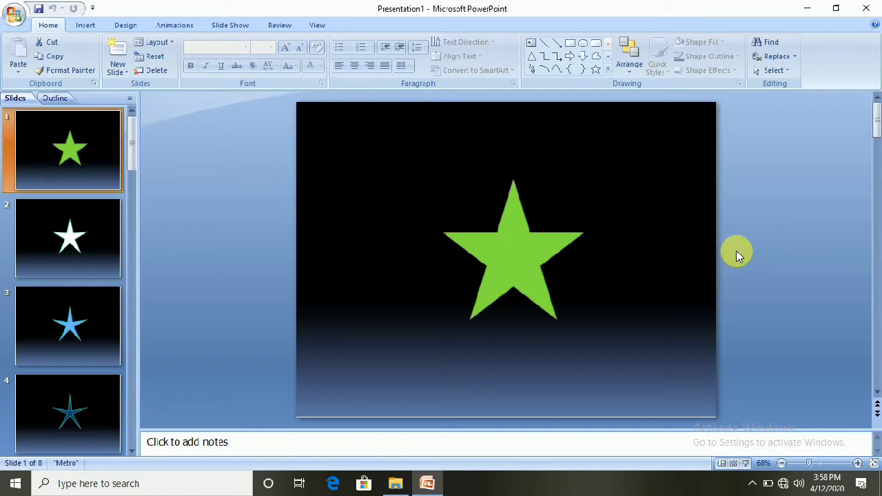
Play the star deck as a full-screen slide show, exit it, and close Presentation1.
key(F5)
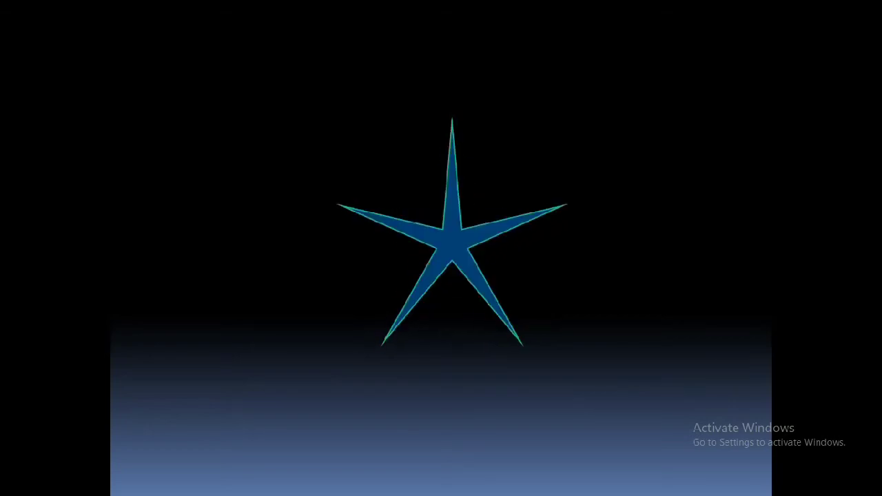
key(Escape)
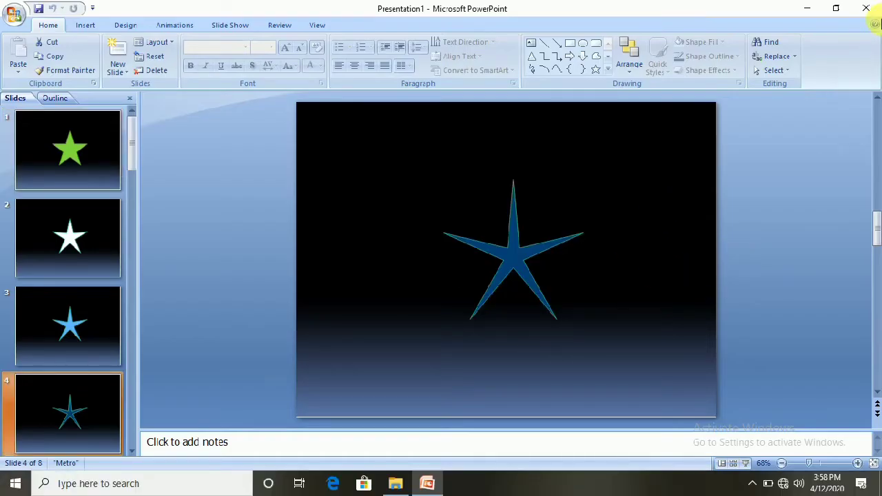
click(866, 8)
Open Presentation2 and show its Custom Animation list.
double_click(221, 268)
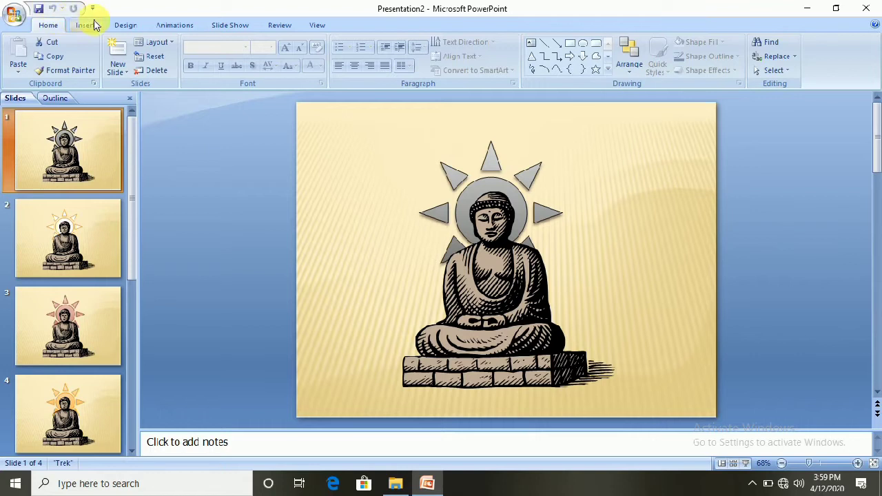
click(169, 27)
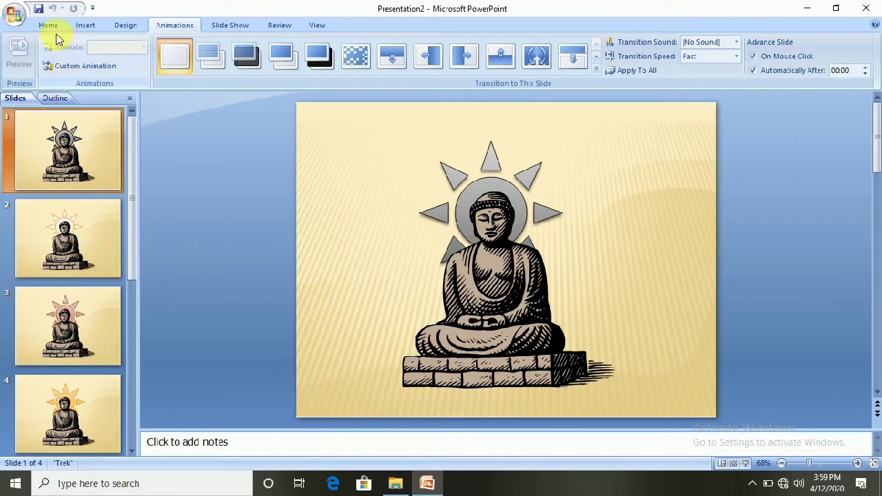
click(73, 65)
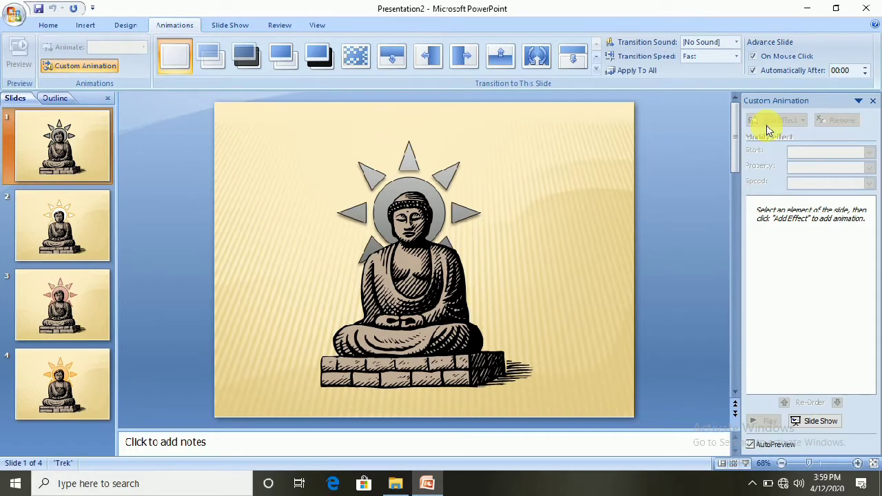
Preview the sun animation twice as a slide show, return to Home, and close Presentation2.
key(F5)
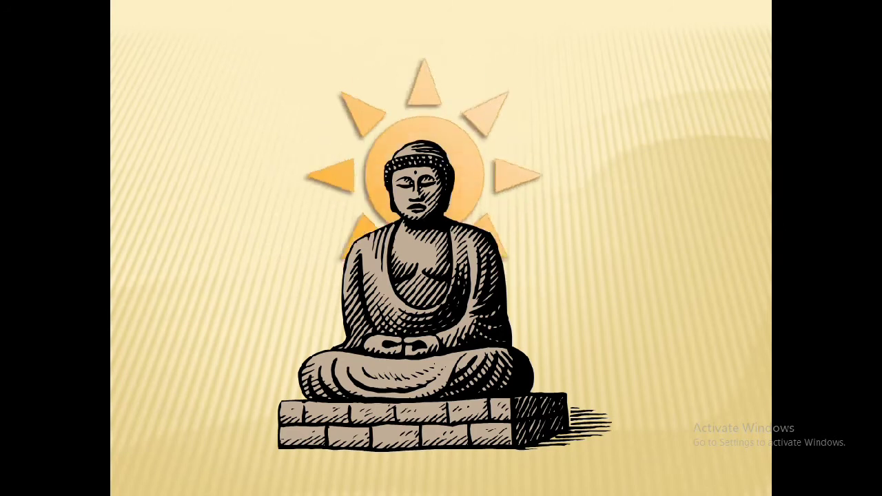
key(Escape)
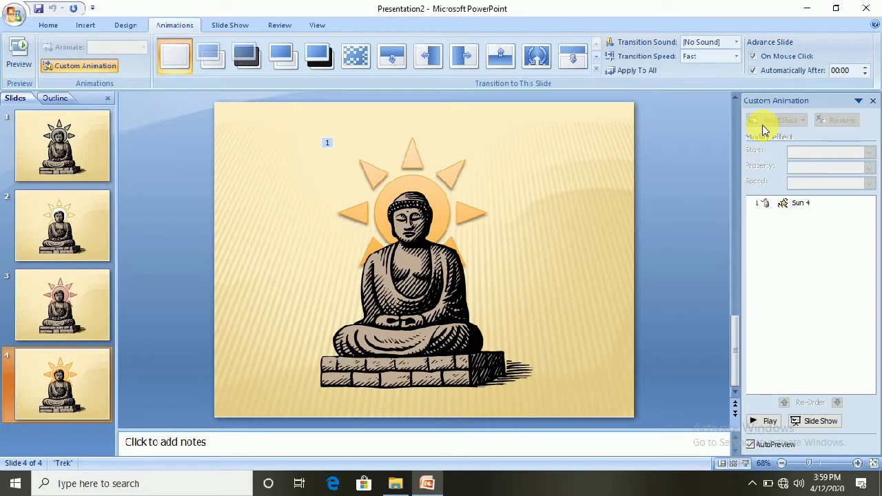
key(F5)
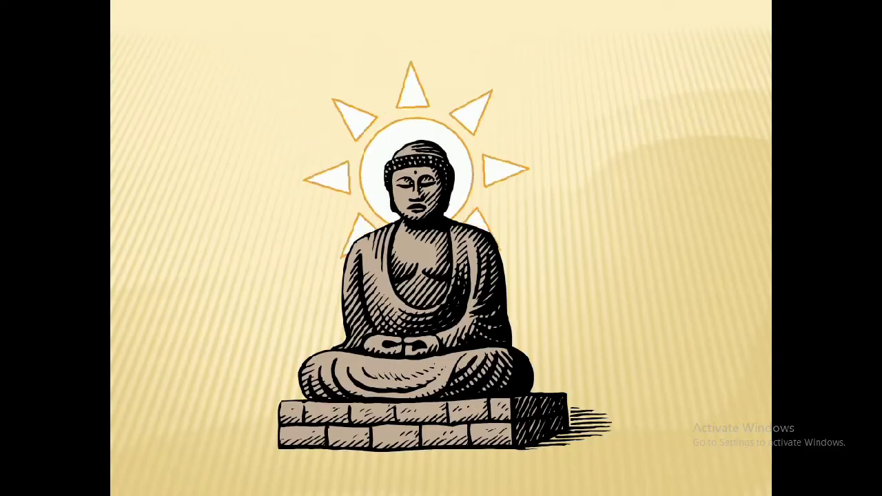
key(Escape)
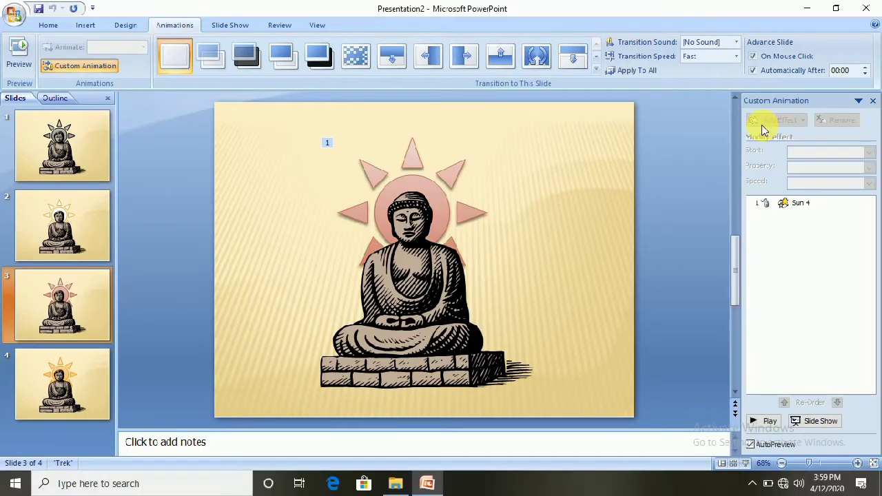
click(46, 24)
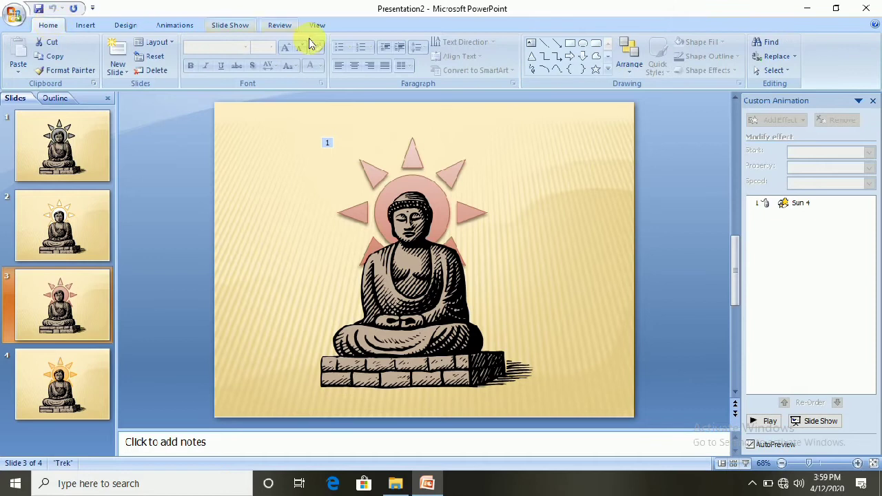
click(868, 9)
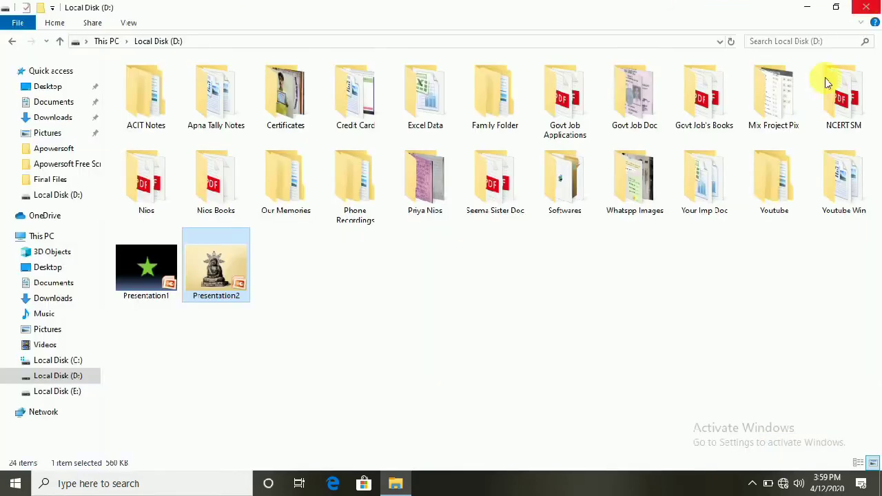
Close the Local Disk (D:) File Explorer window.
click(867, 7)
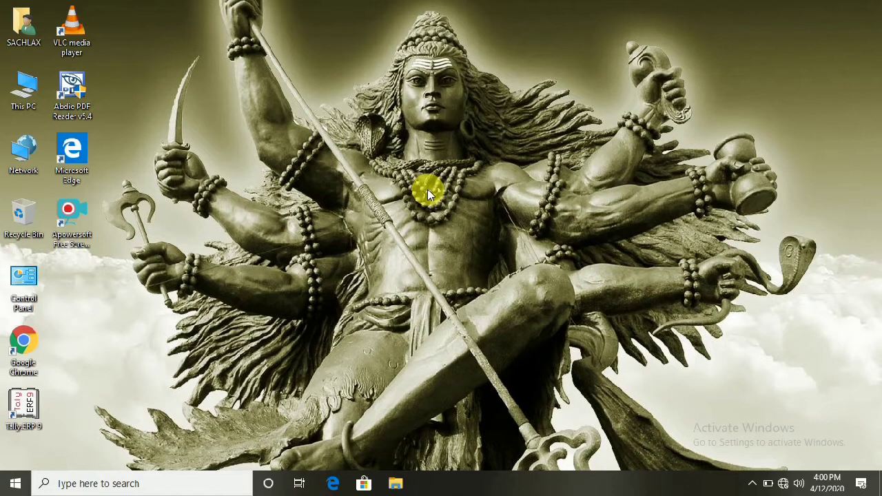
Launch PowerPoint from the Run dialog with the command 'Powerpnt'.
key(super+r)
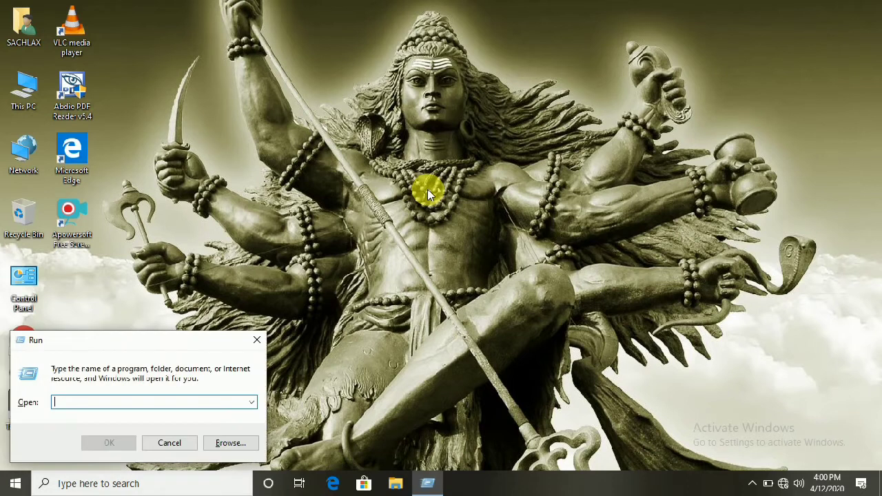
text(Powwer)
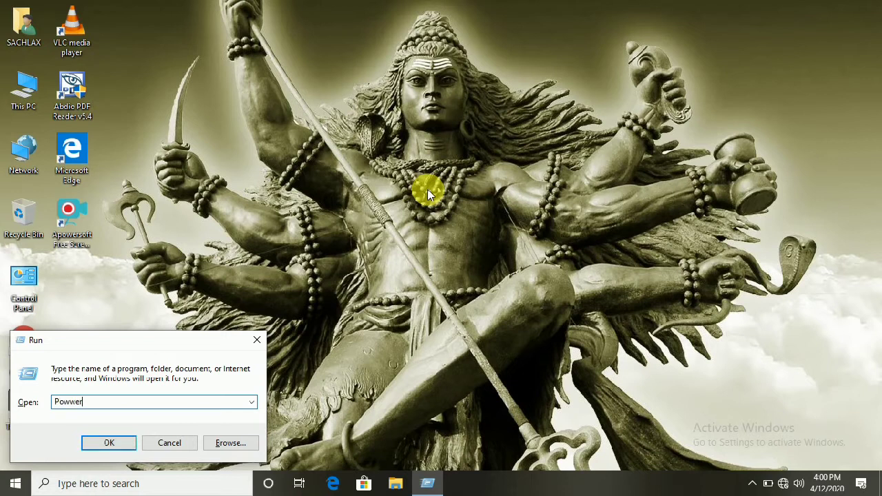
key(BackSpace)
key(BackSpace)
key(BackSpace)
text(erS)
key(BackSpace)
text(pnt)
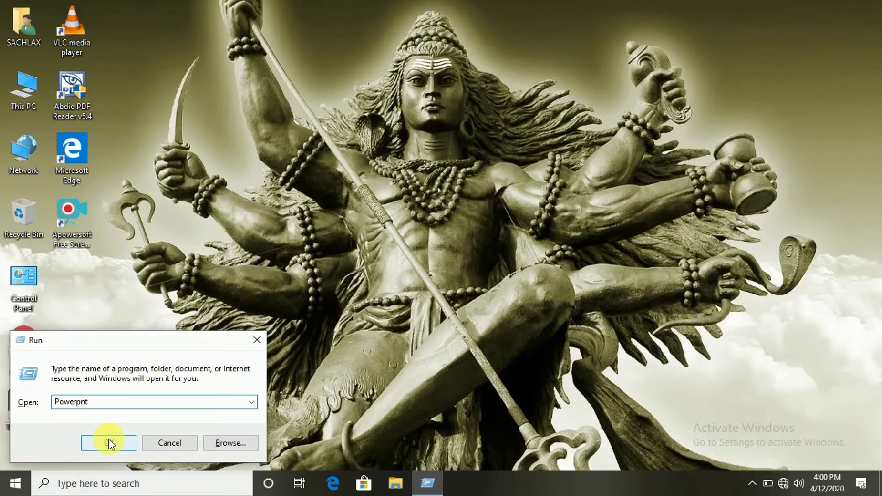
click(110, 443)
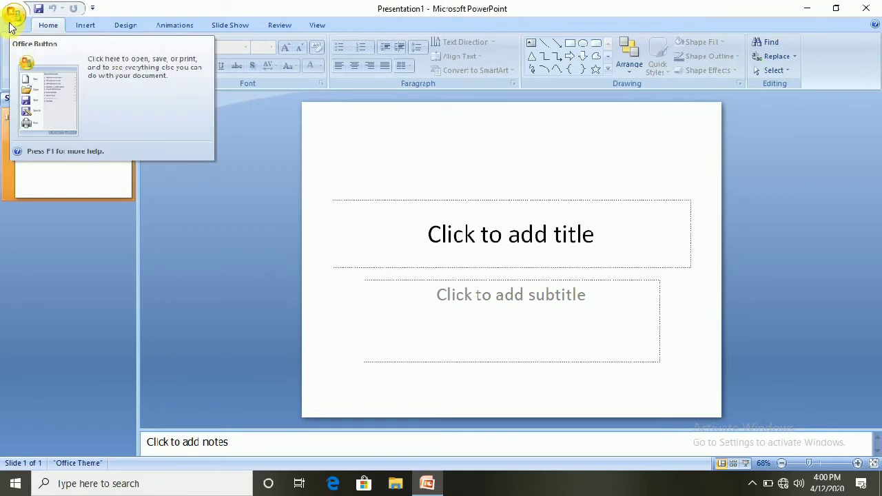
click(85, 25)
click(124, 25)
click(156, 26)
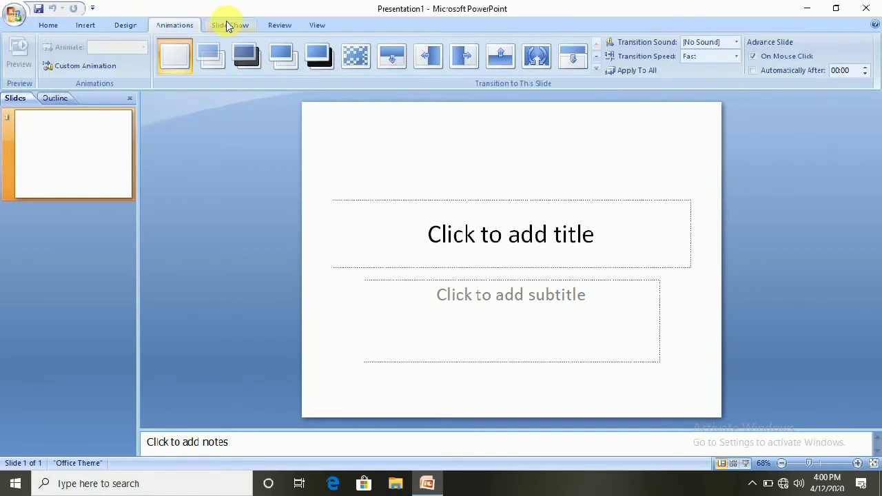
click(230, 25)
click(280, 25)
click(317, 26)
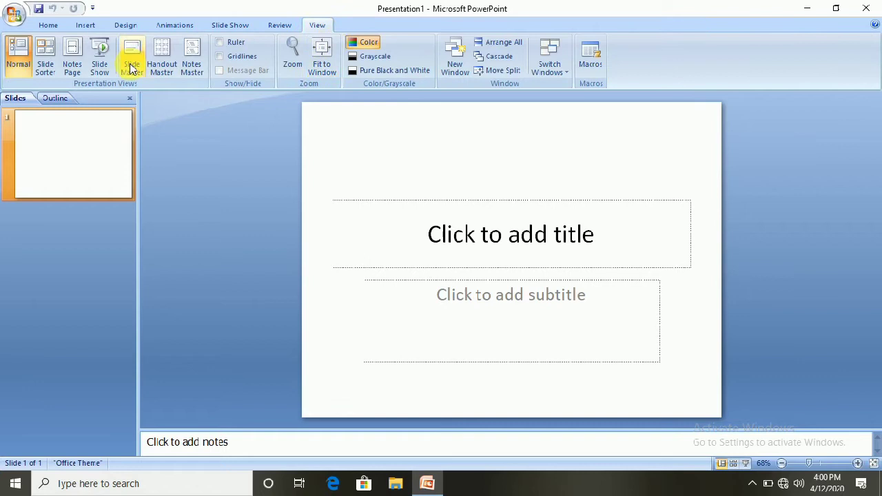
click(274, 25)
click(224, 25)
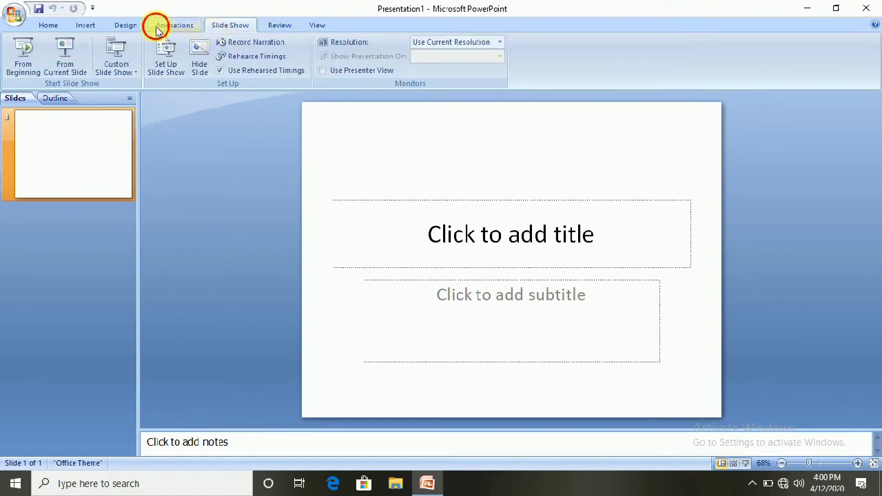
click(175, 25)
click(125, 26)
click(48, 26)
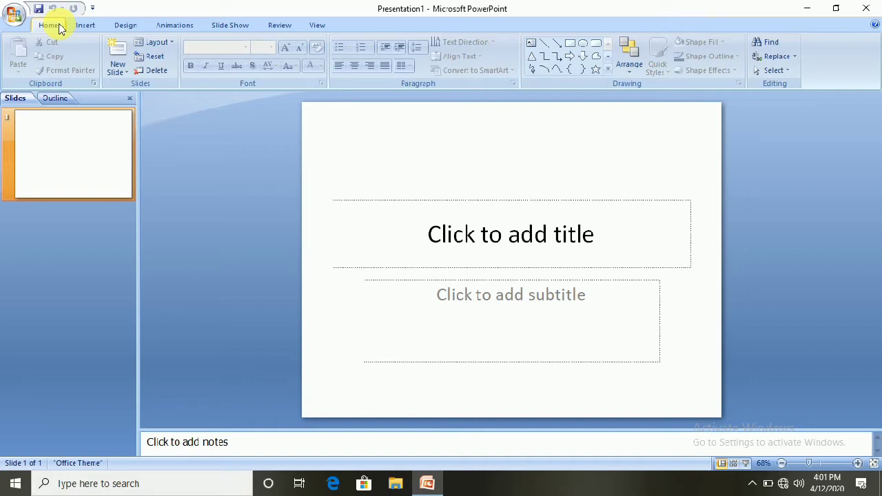
key(super+r)
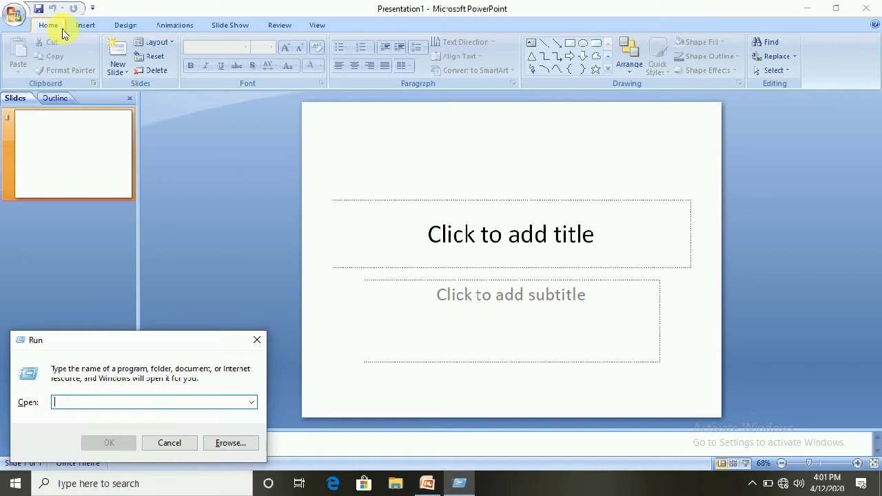
Launch PowerPoint again via Run with 'Powerpnt', then close it.
text(Pow)
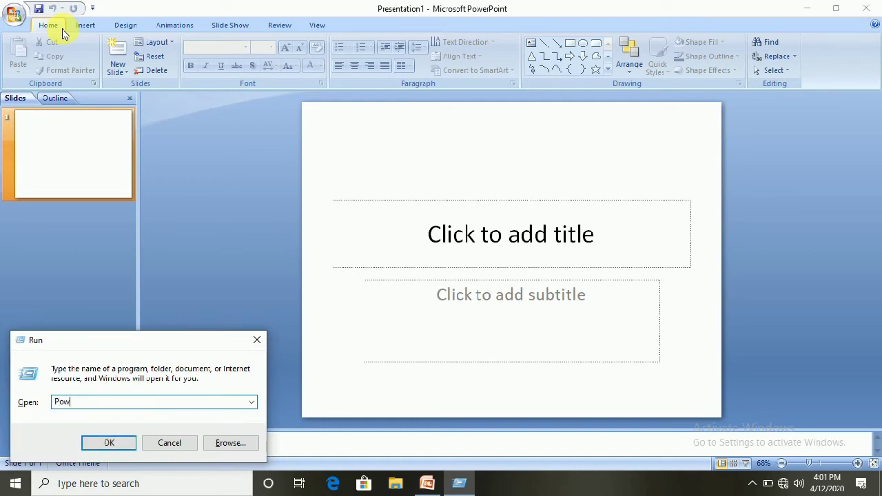
text(erpnt)
click(111, 445)
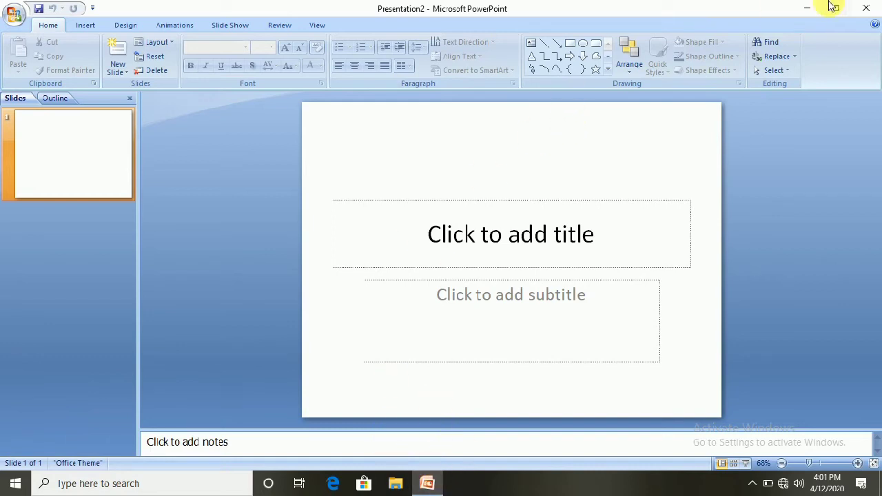
click(866, 8)
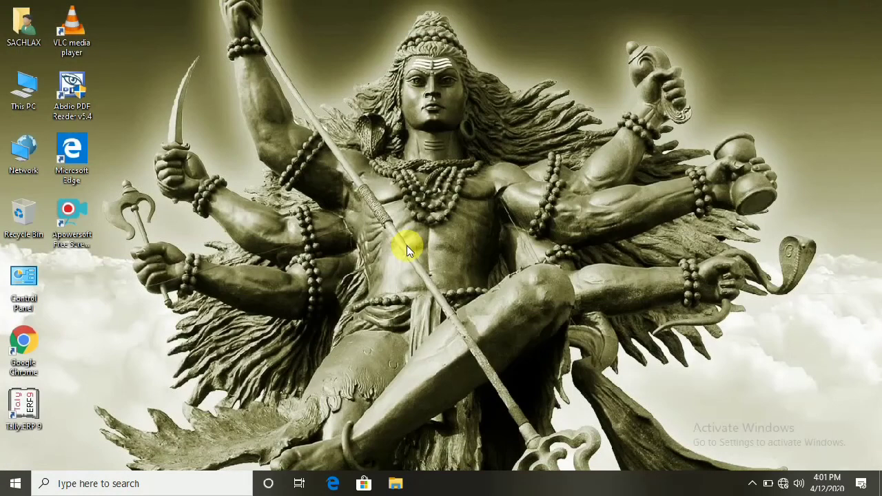
Search Start for 'Powerpn', launch Microsoft Office PowerPoint 2007, then close it.
click(15, 484)
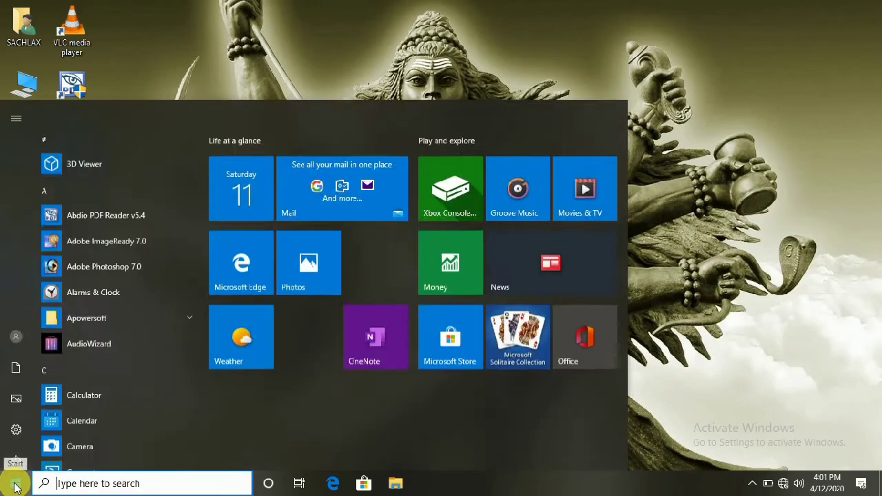
click(100, 486)
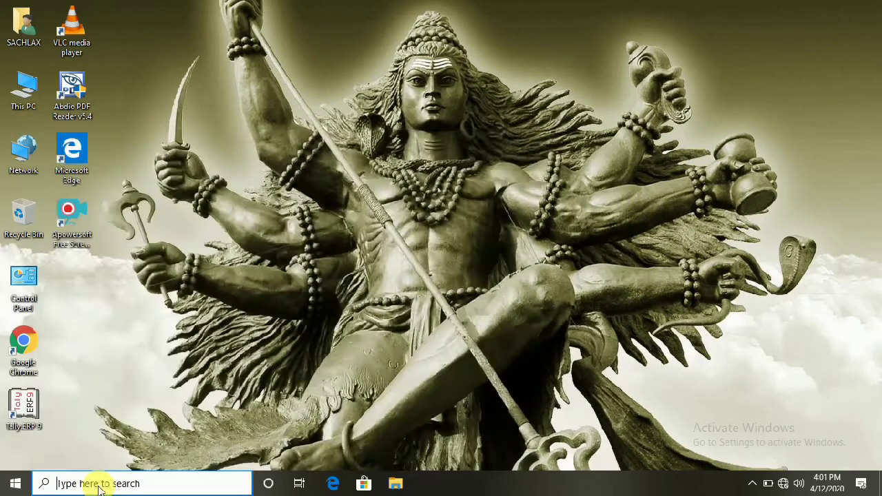
text(P)
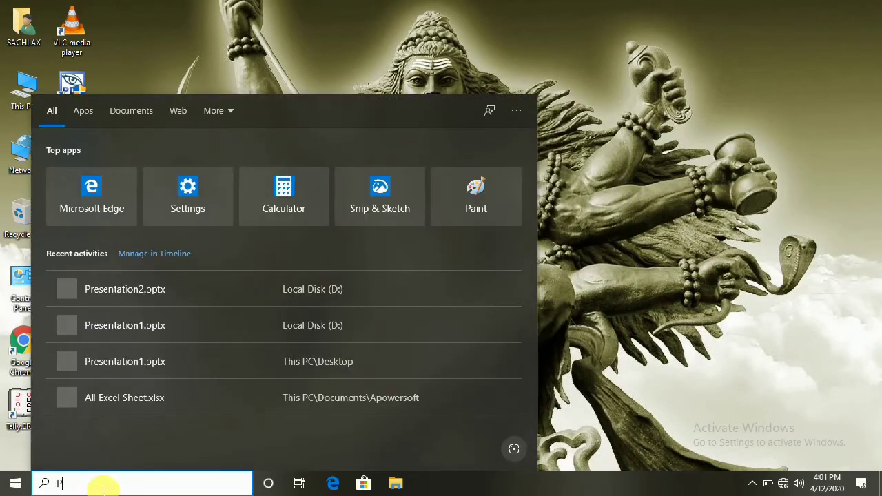
text(ower)
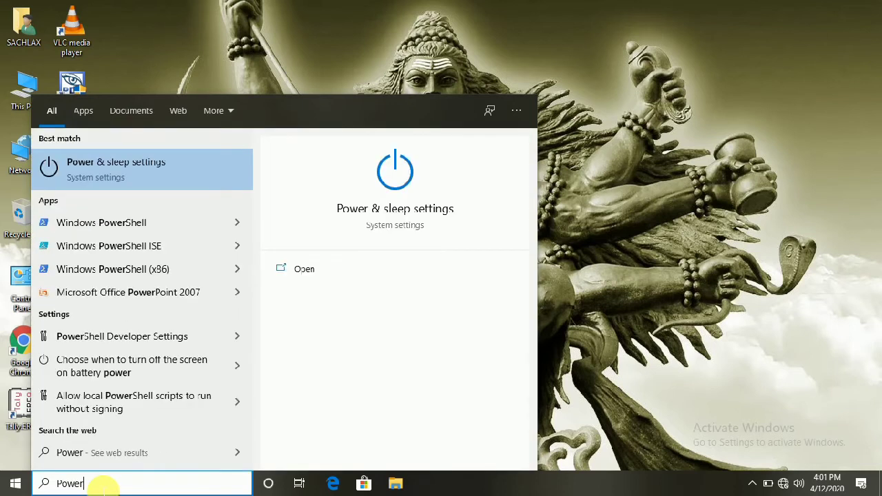
text(pn)
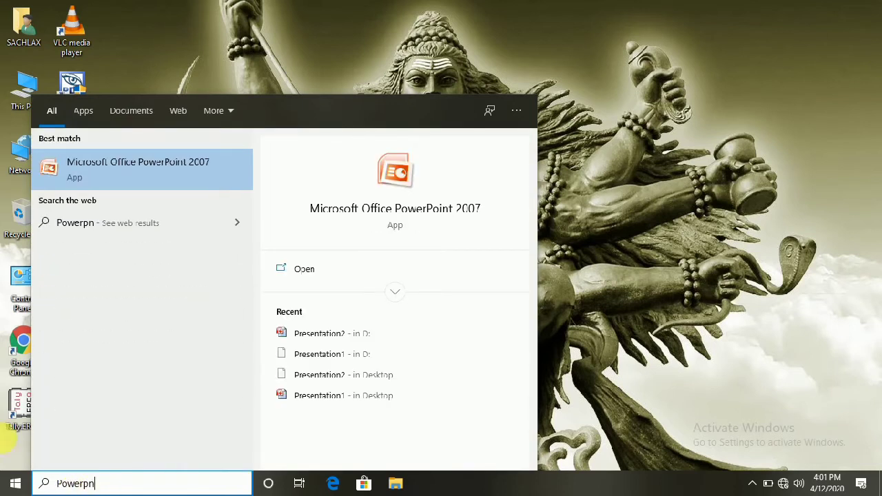
click(151, 172)
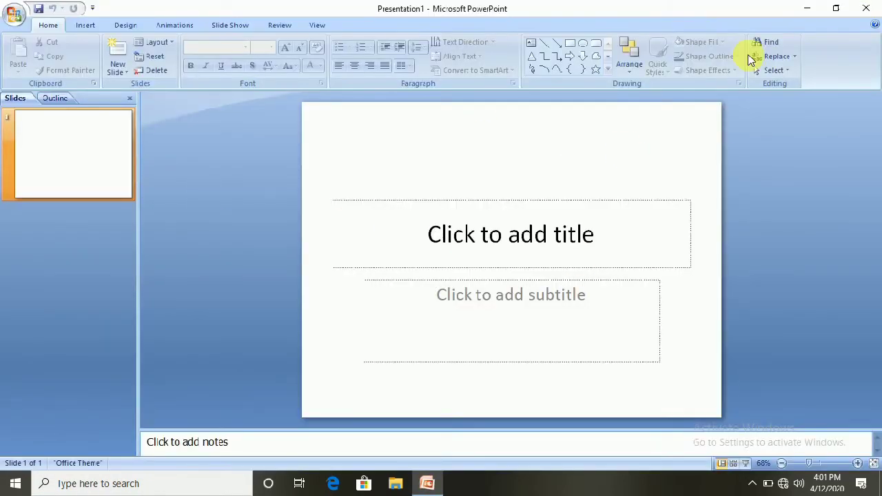
click(863, 9)
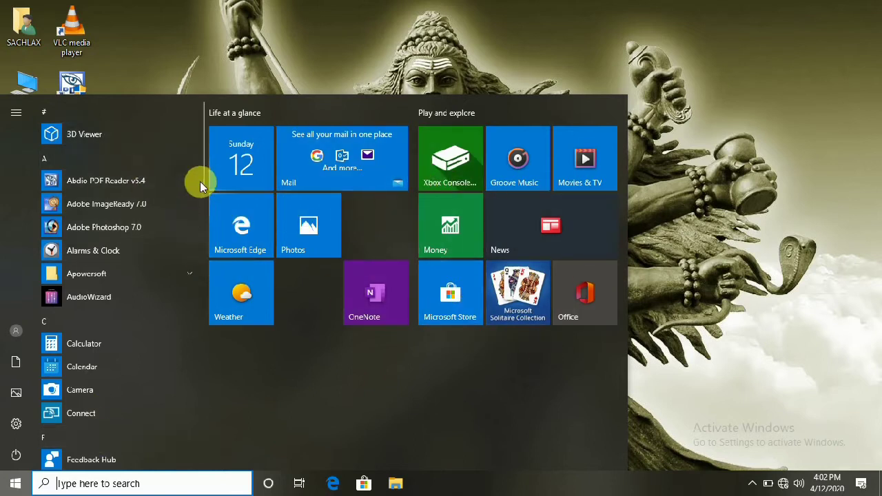
Launch Microsoft Office PowerPoint 2007 from the Start menu's Microsoft Office folder.
drag(197, 177, 203, 285)
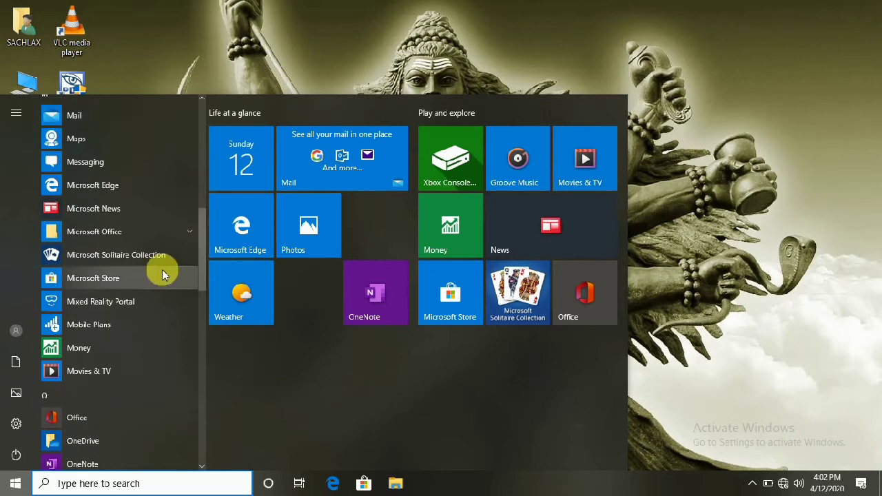
click(120, 238)
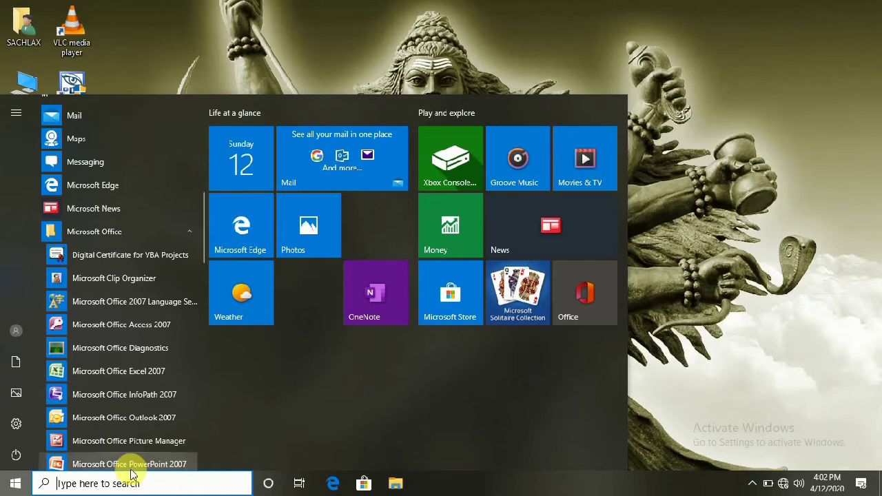
click(110, 463)
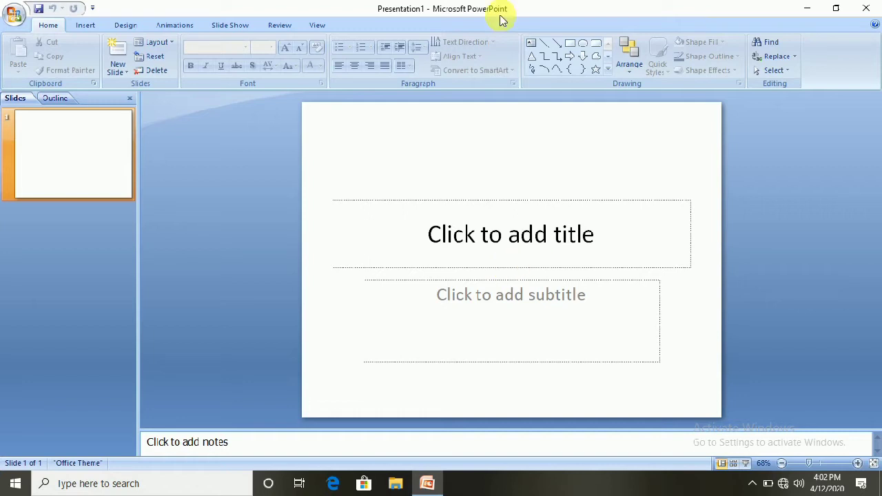
Add slides 2 and 3 after the title slide.
click(107, 146)
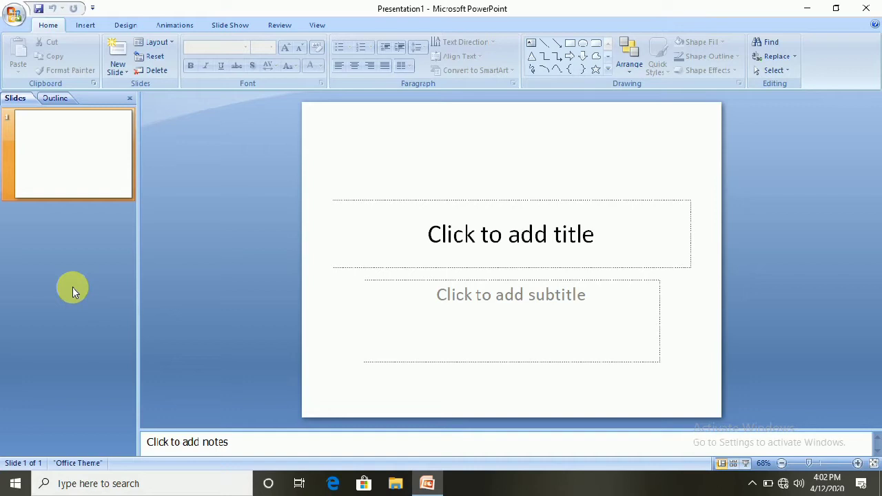
key(Return)
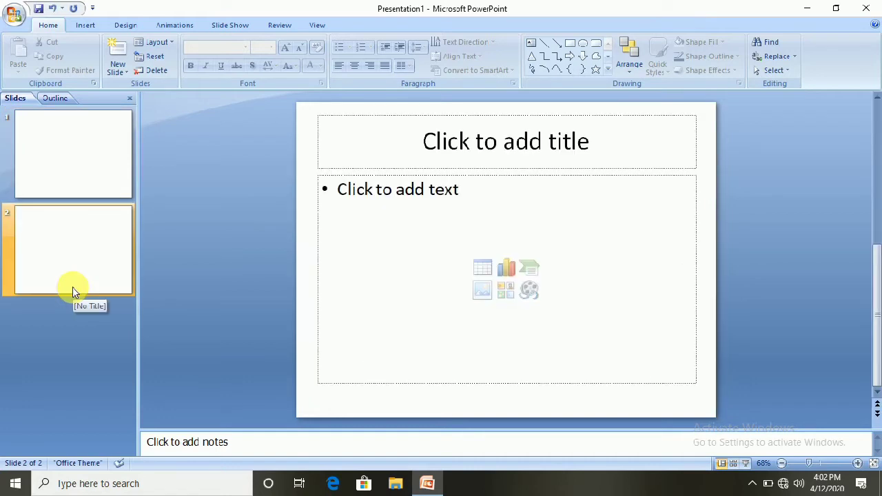
right_click(70, 242)
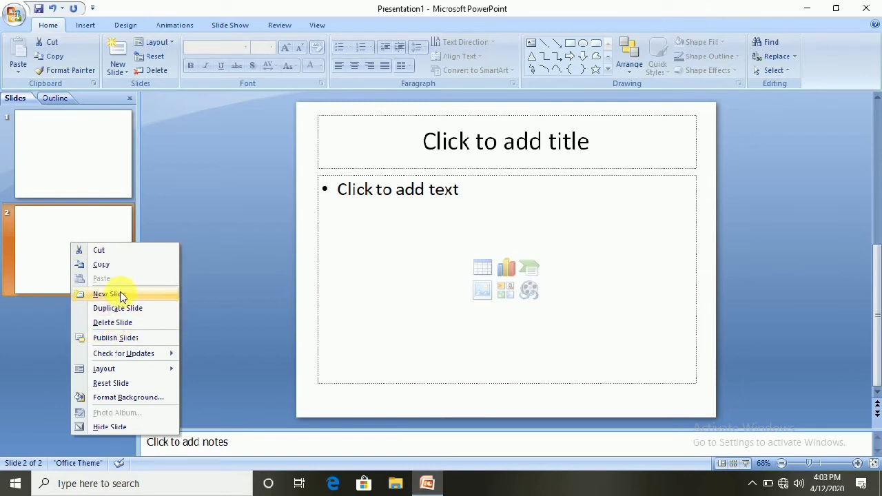
click(122, 297)
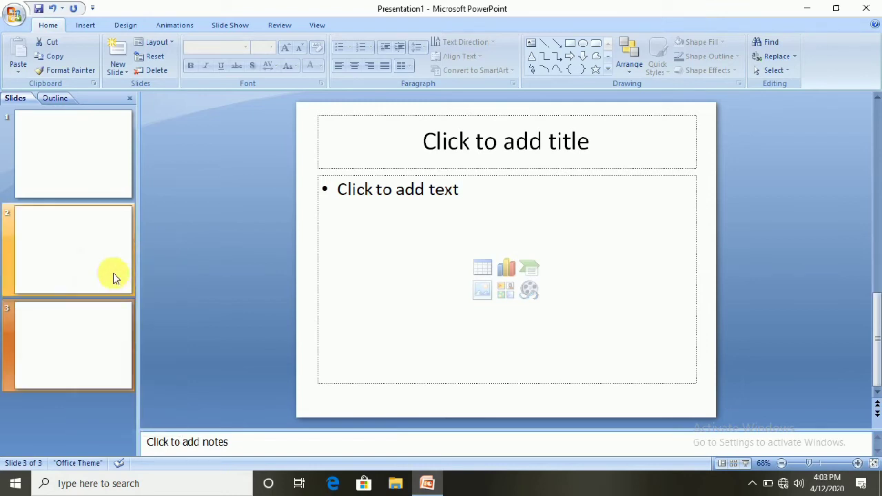
right_click(71, 333)
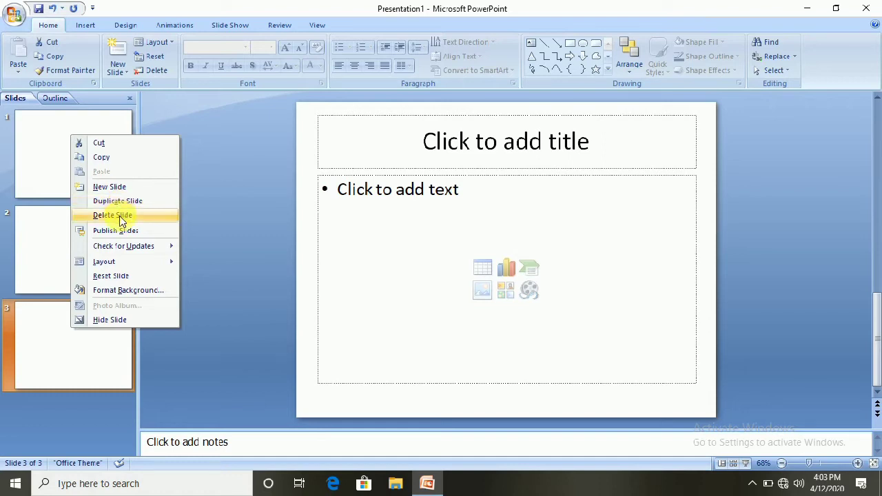
Delete slides 3 and 2, leaving only the title slide.
click(121, 217)
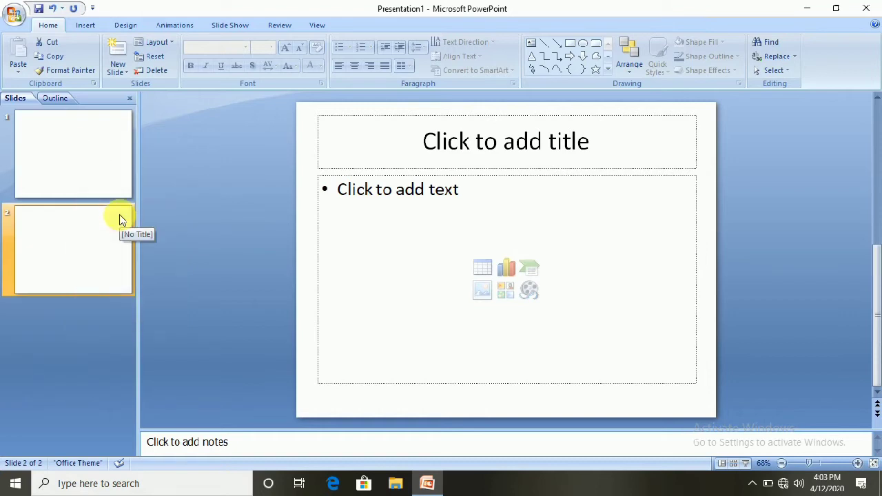
right_click(82, 242)
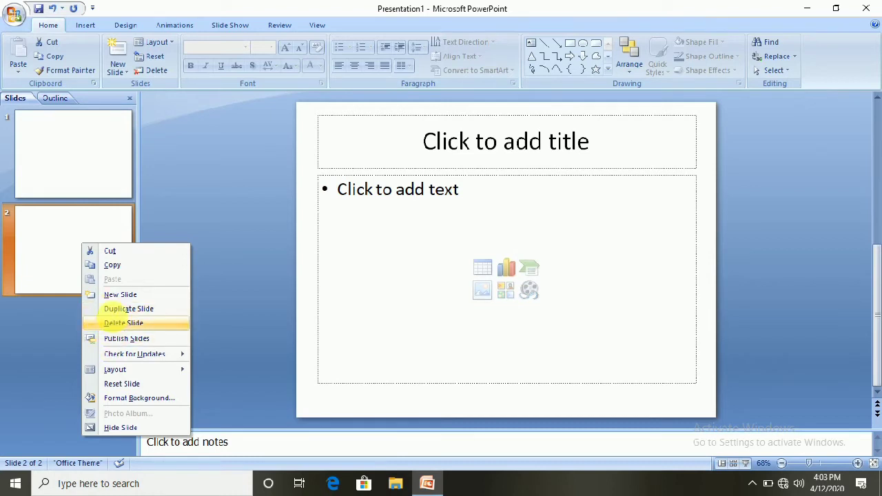
click(113, 323)
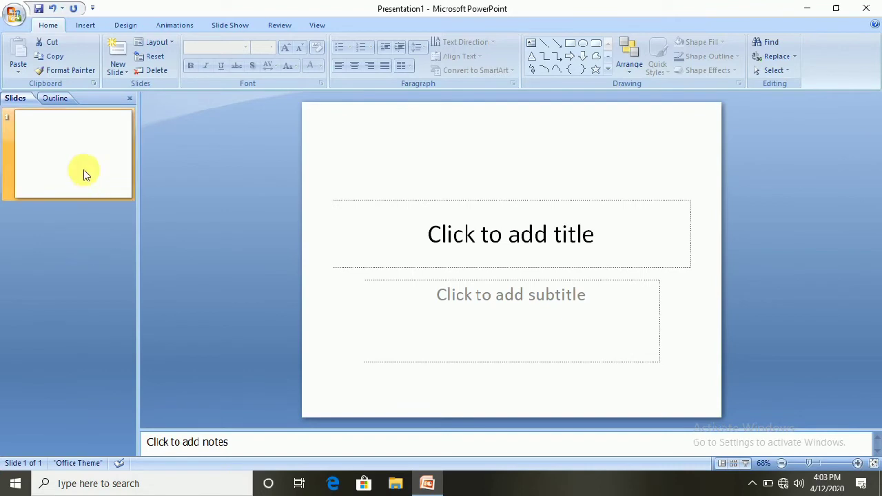
right_click(75, 146)
mouse_move(108, 271)
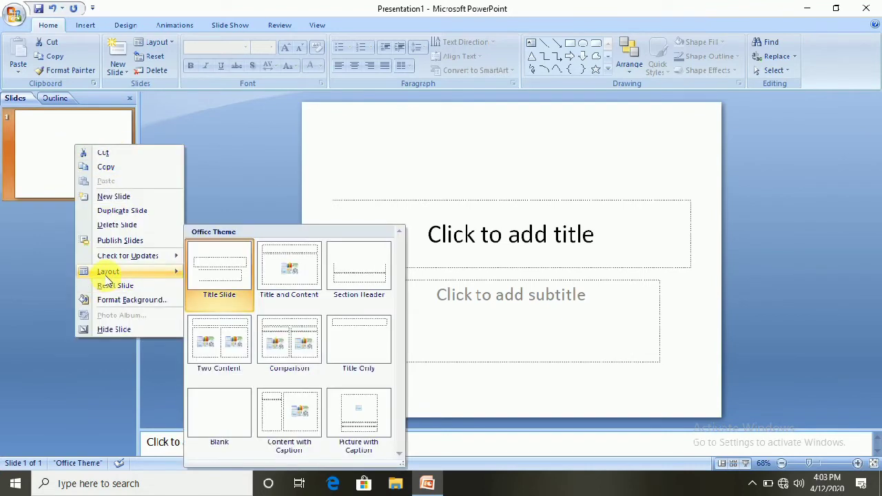
Apply the Blank layout to slide 1, clearing its title and subtitle placeholders.
click(212, 429)
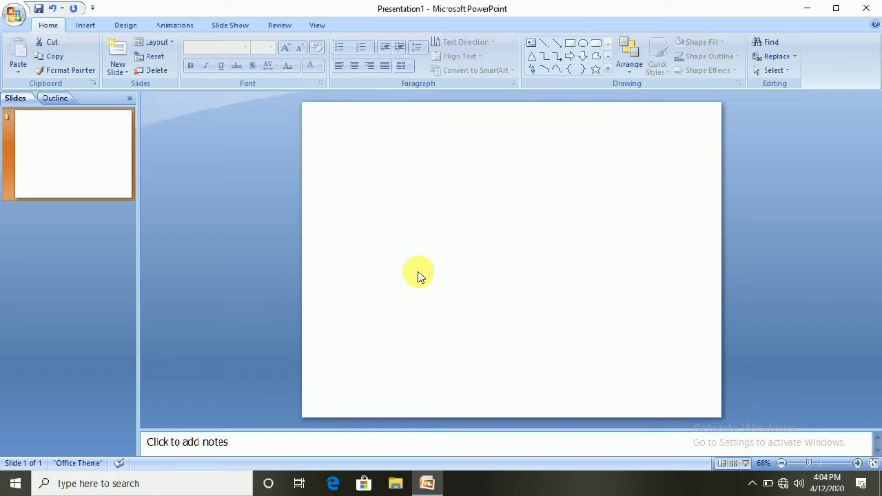
right_click(61, 143)
mouse_move(91, 268)
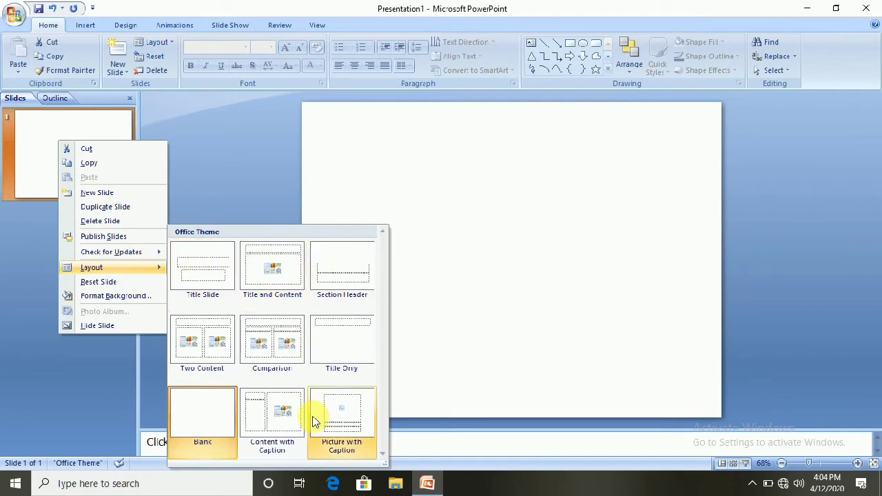
click(204, 413)
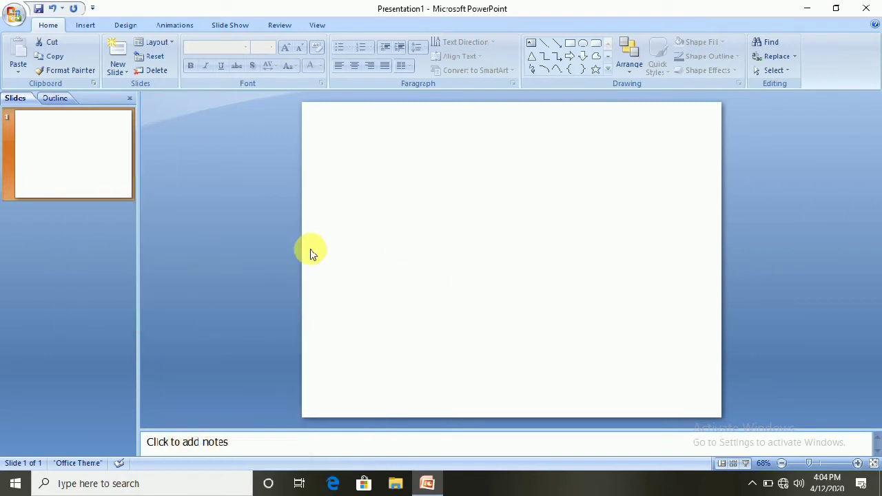
Preview the Module theme, then apply Metro for a black-to-blue gradient background.
click(125, 26)
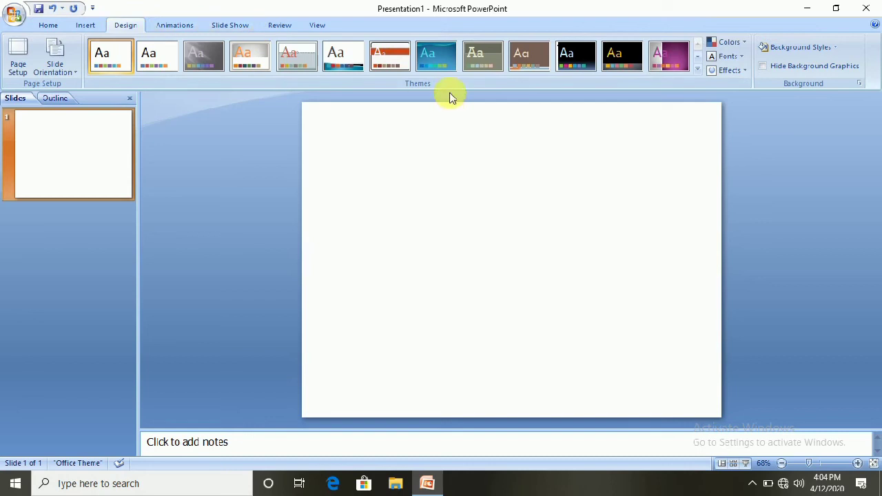
click(615, 55)
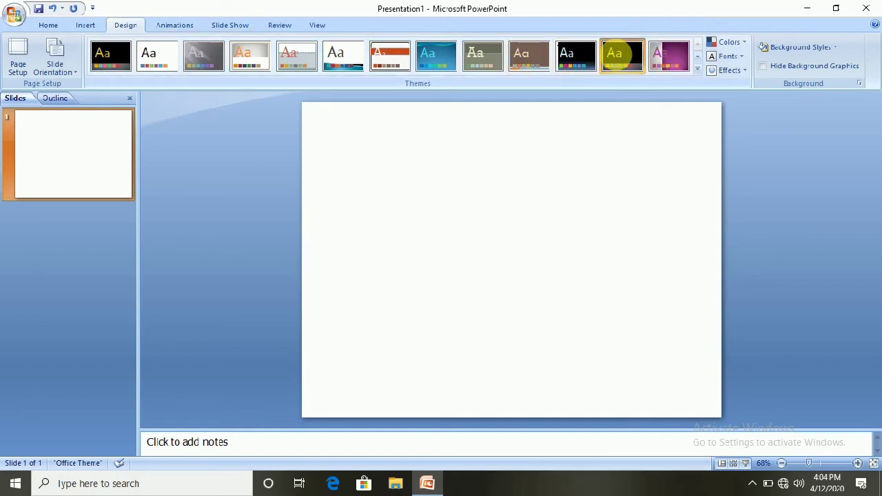
click(571, 56)
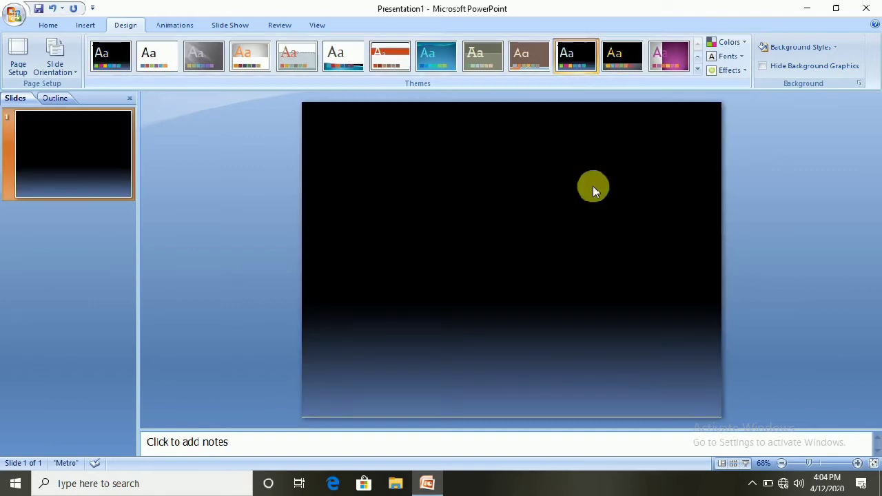
click(86, 25)
click(136, 66)
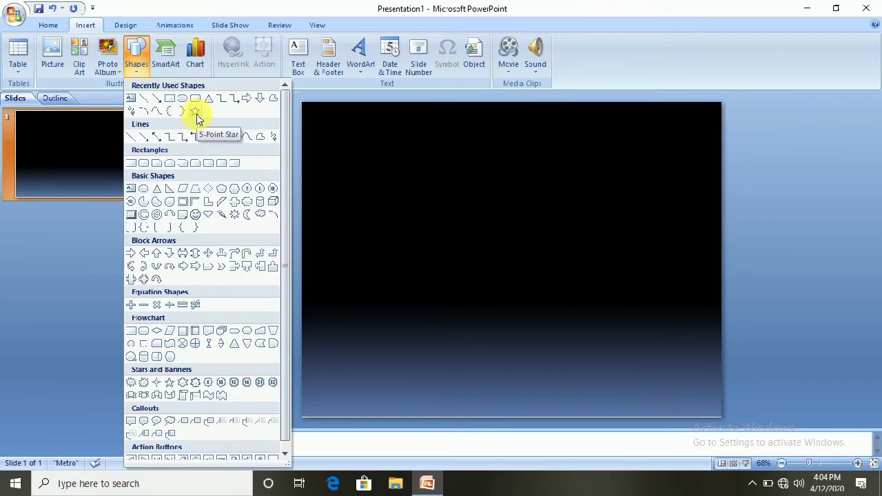
Draw a green sun shape in the slide's upper left.
click(235, 215)
mouse_move(369, 149)
mouse_down()
mouse_move(451, 228)
mouse_move(507, 260)
mouse_up()
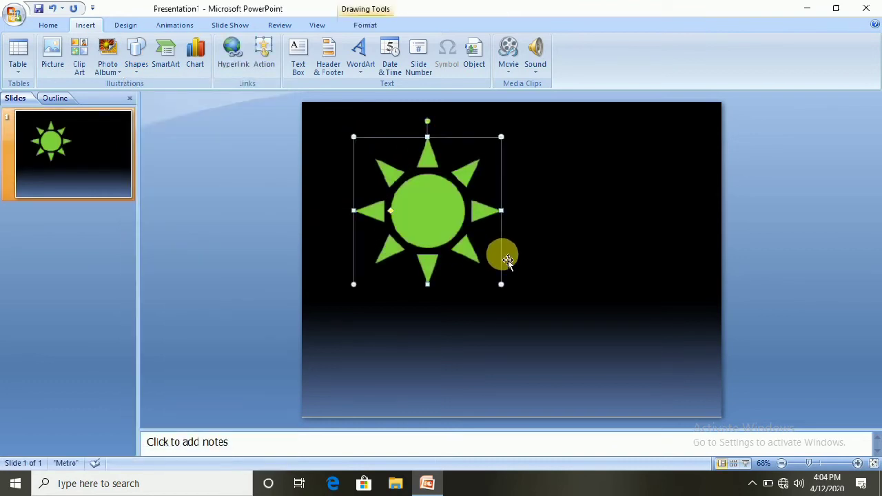
click(447, 197)
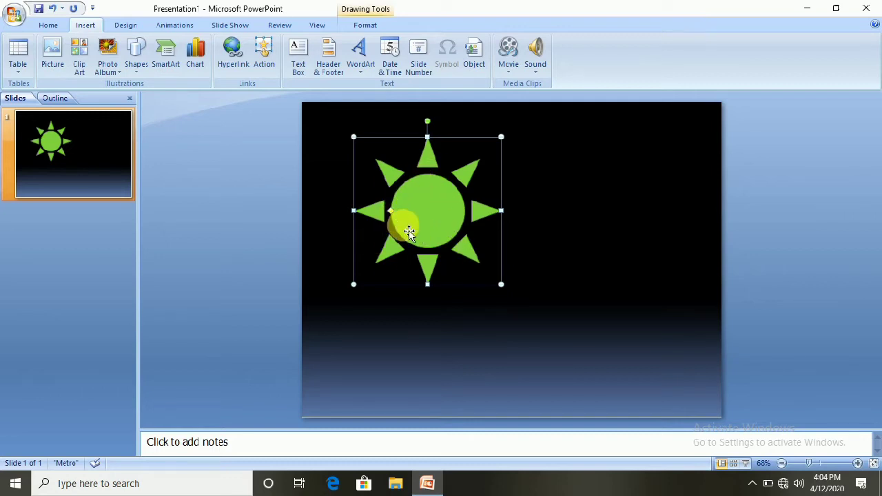
Try several sun centre sizes, from thin spikes to a wide centre, then delete the sun.
click(358, 24)
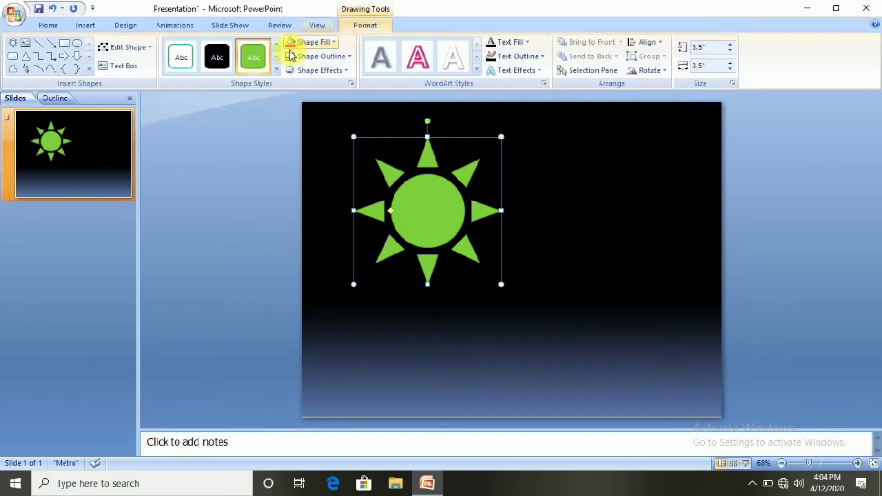
click(197, 60)
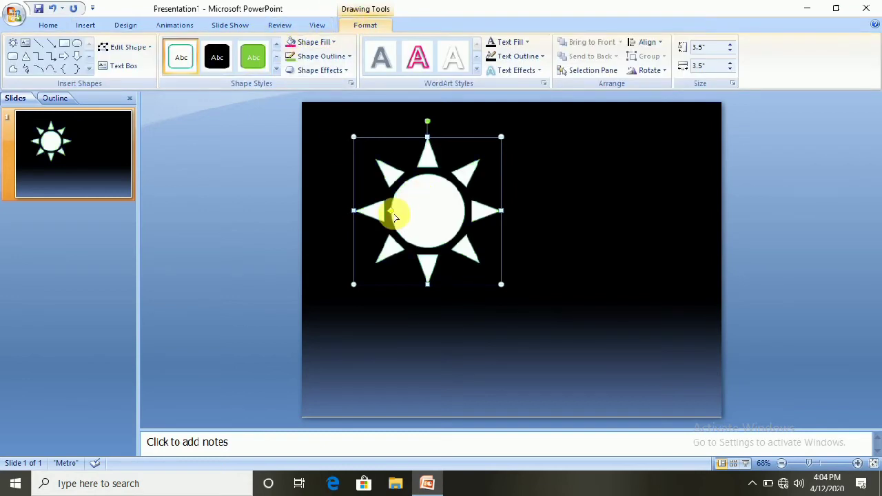
drag(394, 210, 409, 217)
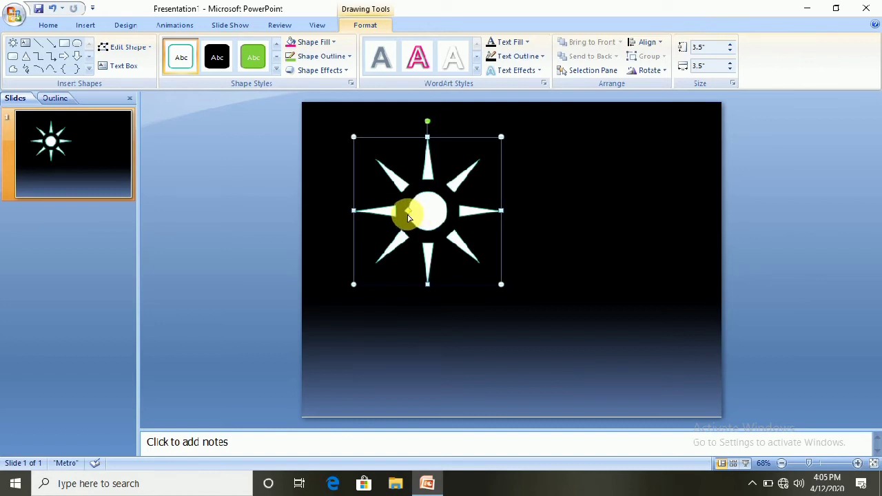
mouse_move(408, 213)
mouse_down()
mouse_move(419, 216)
mouse_move(401, 212)
mouse_up()
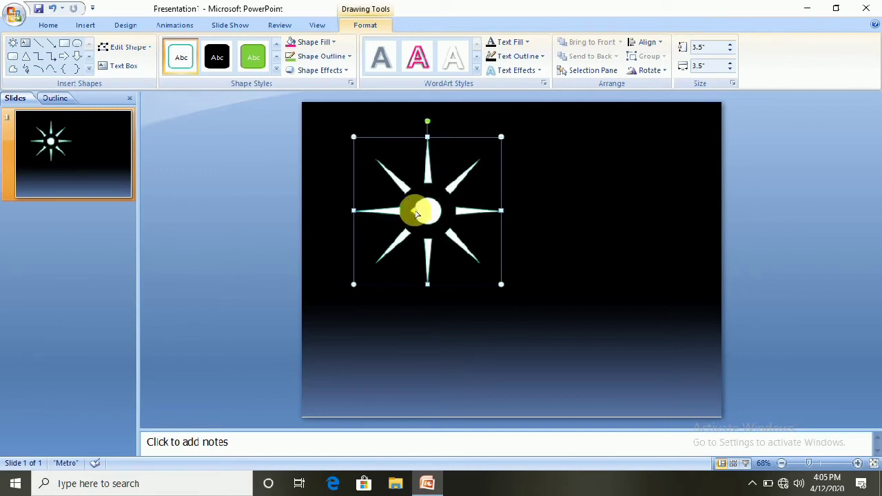
mouse_move(412, 213)
mouse_down()
mouse_move(396, 215)
mouse_move(416, 218)
mouse_up()
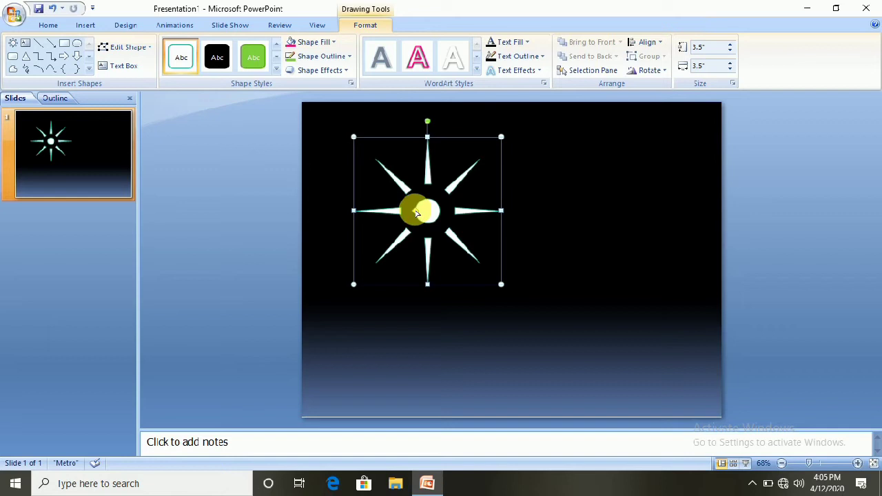
drag(416, 213, 384, 213)
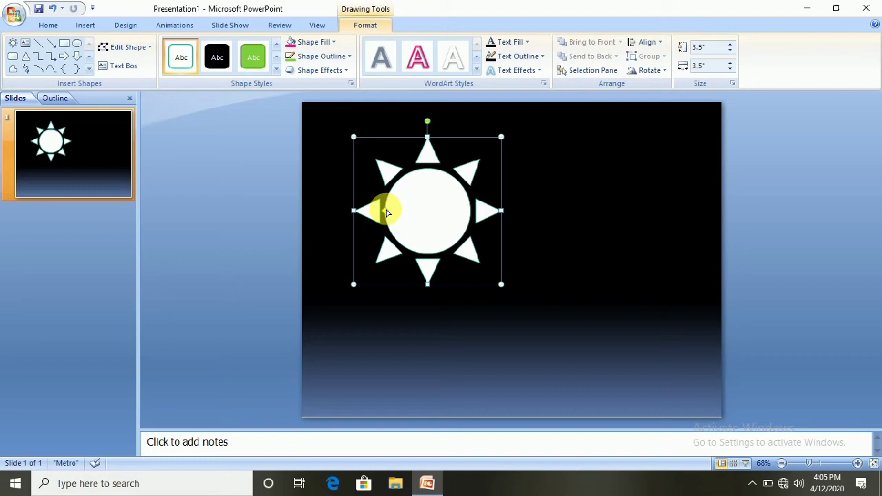
drag(393, 216, 415, 216)
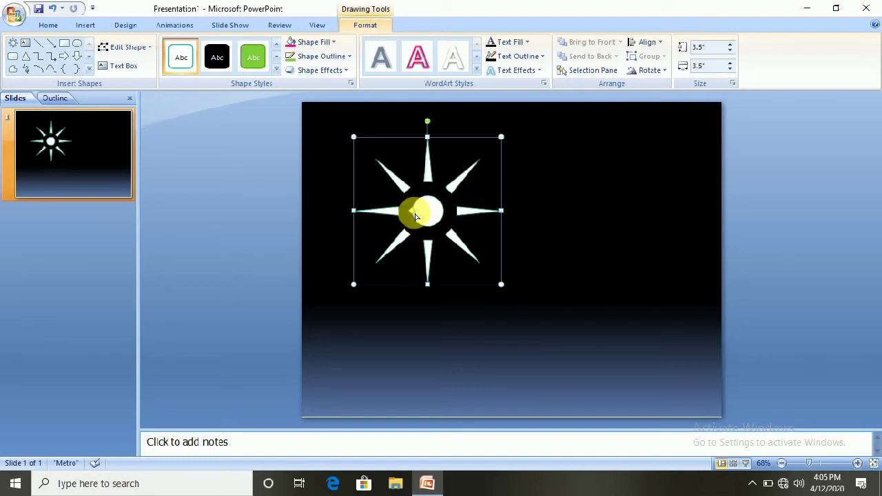
key(Delete)
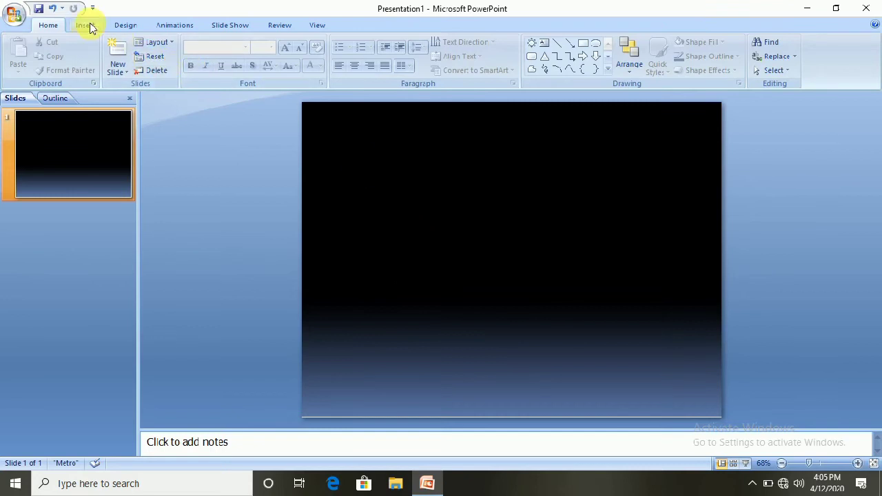
Draw a large five-point star near the middle of the slide.
click(85, 25)
click(135, 66)
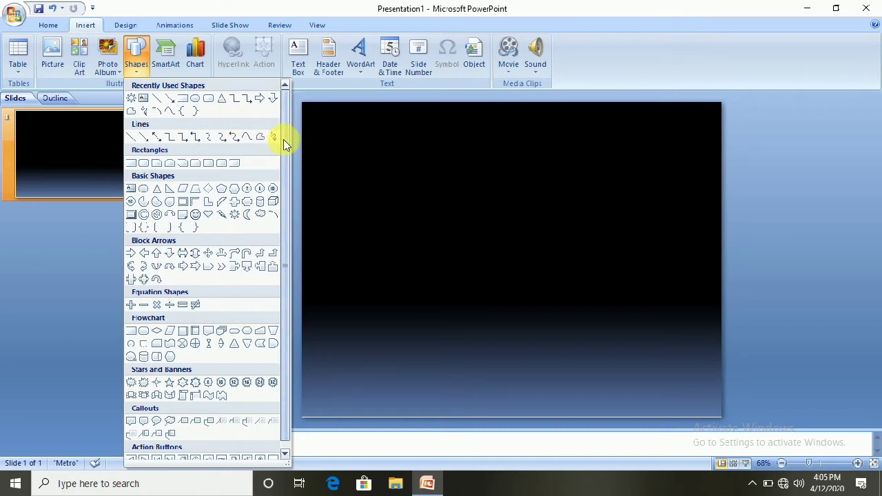
scroll(285, 159, down, 1)
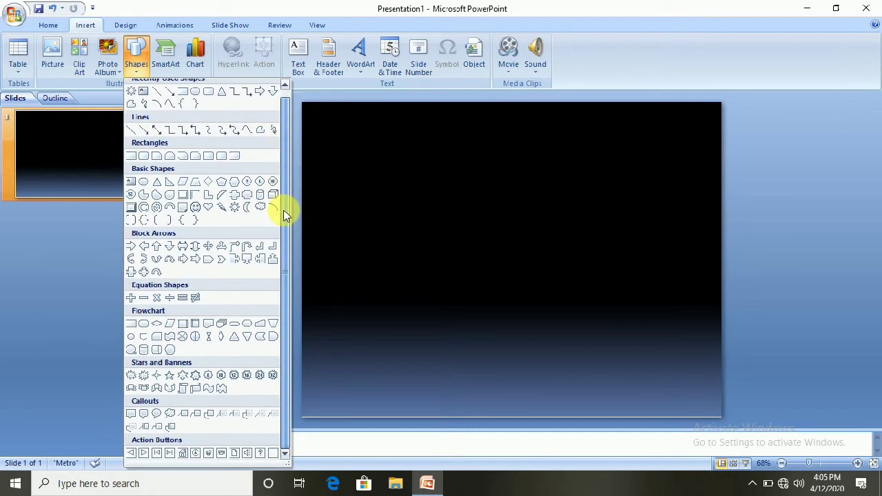
click(172, 380)
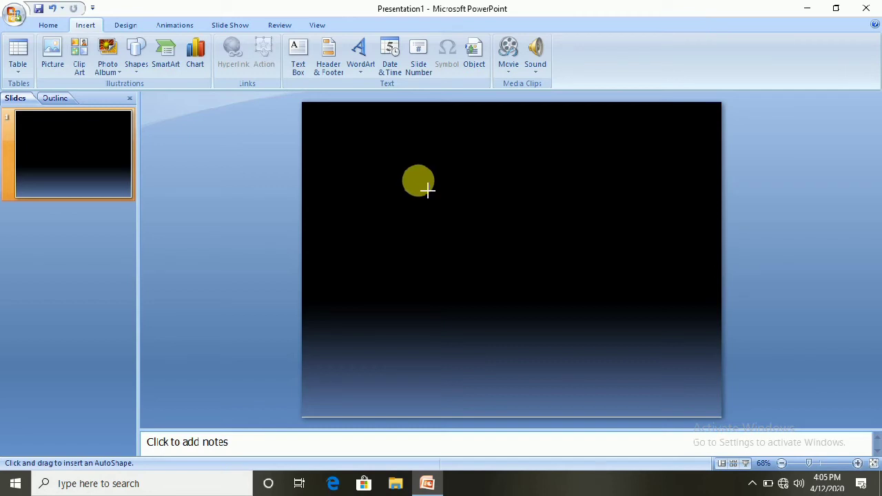
drag(427, 191, 602, 296)
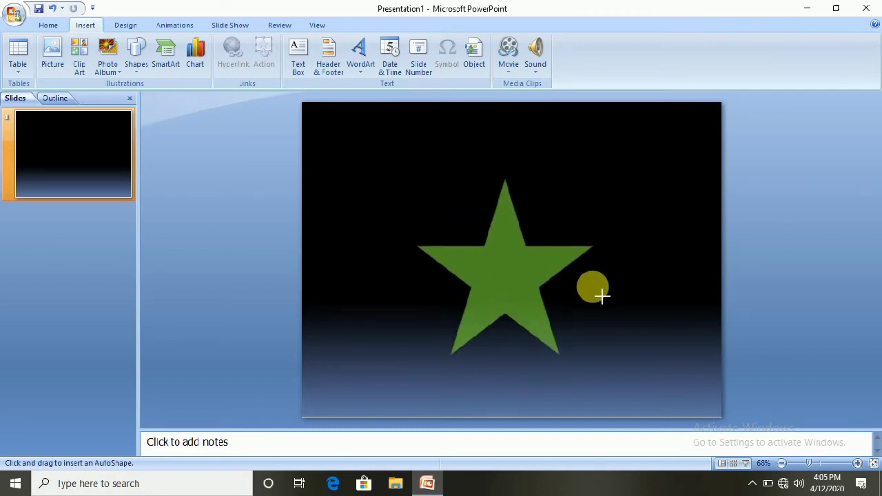
drag(603, 296, 602, 295)
drag(515, 280, 525, 275)
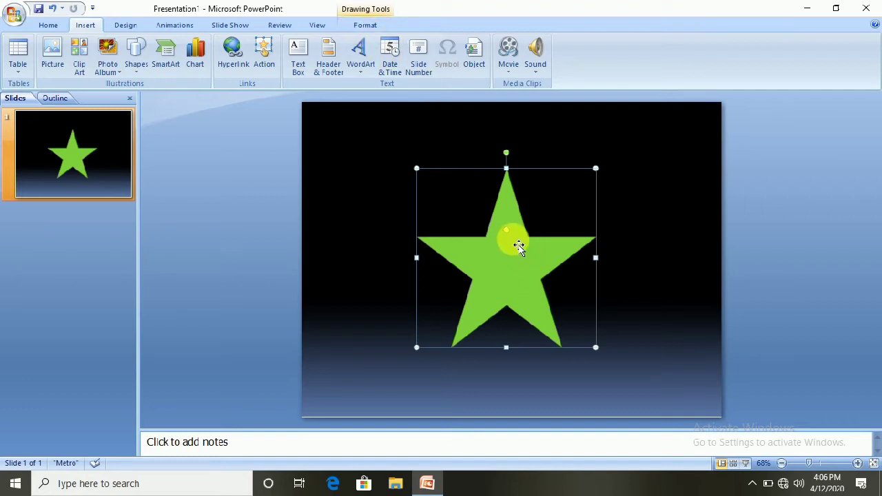
Restyle the star from green to white with the Colored Outline - Dark 1 shape style.
click(364, 25)
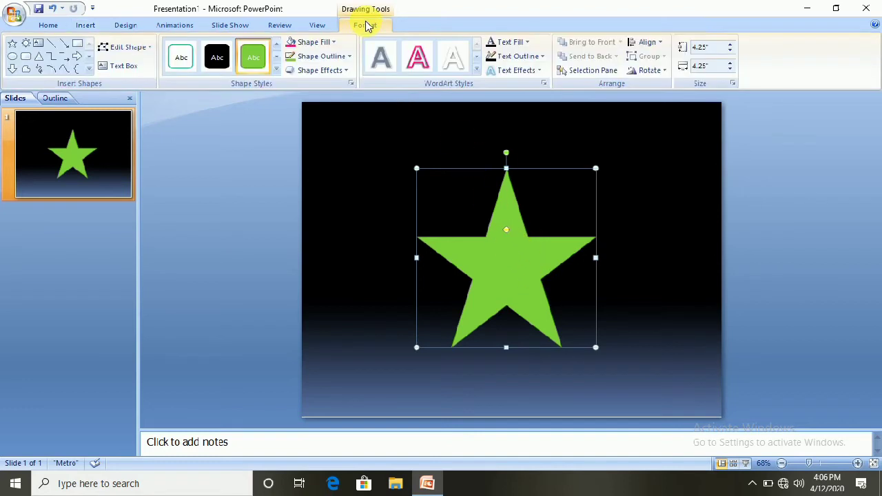
click(275, 74)
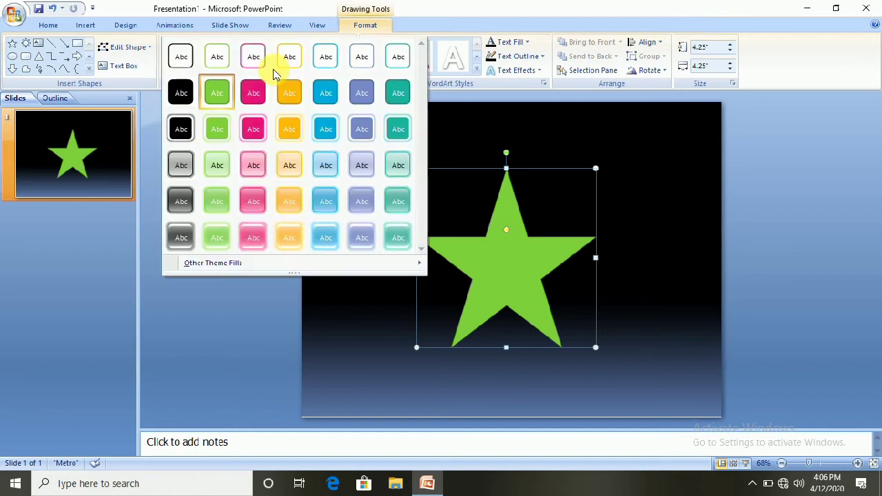
click(181, 58)
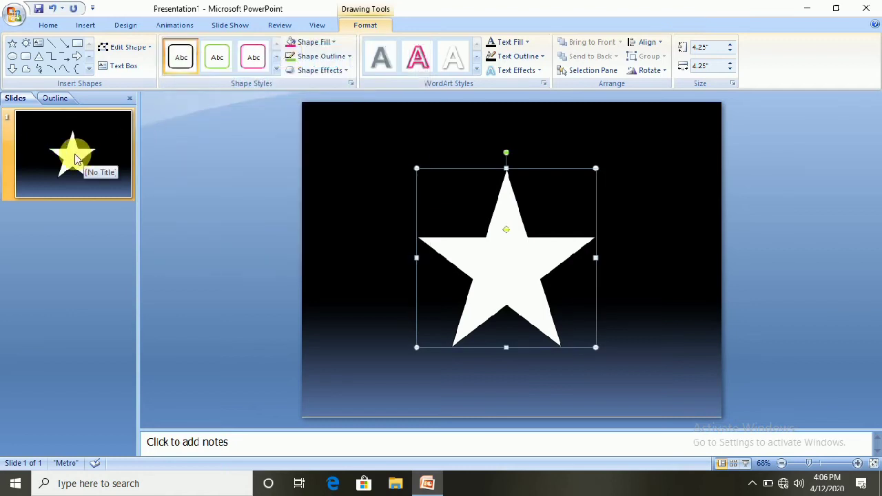
Duplicate the star slide several times, then delete the extra copies back to one slide.
right_click(76, 159)
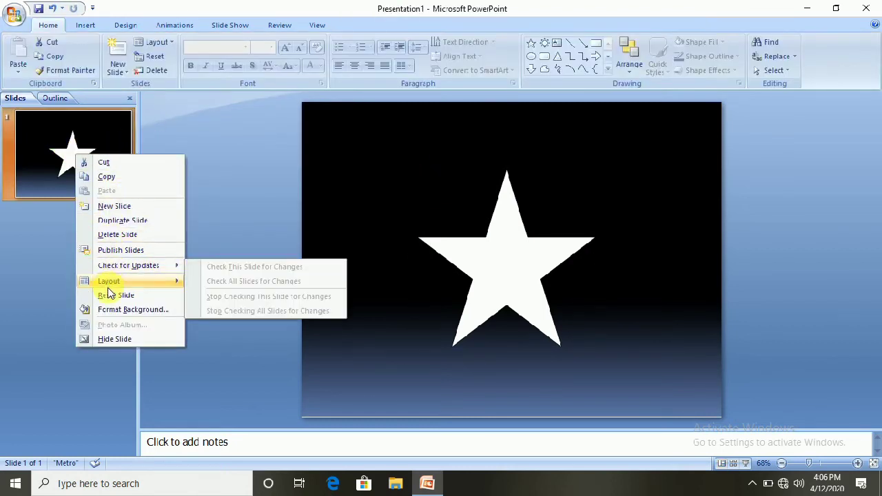
click(111, 225)
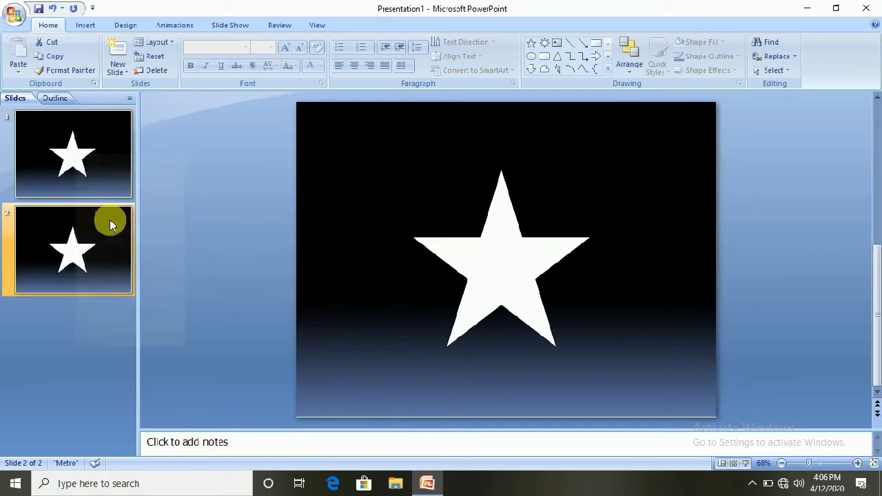
key(ctrl+d)
click(89, 337)
click(69, 253)
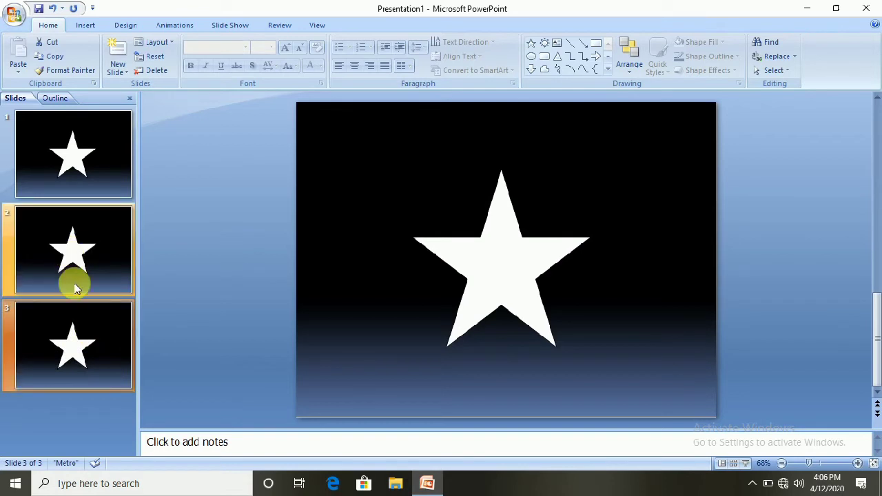
click(96, 351)
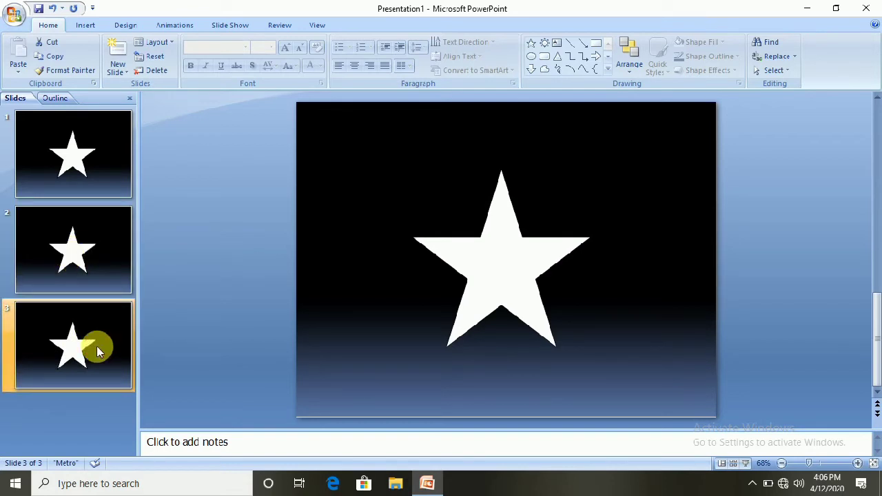
key(ctrl+d)
right_click(81, 319)
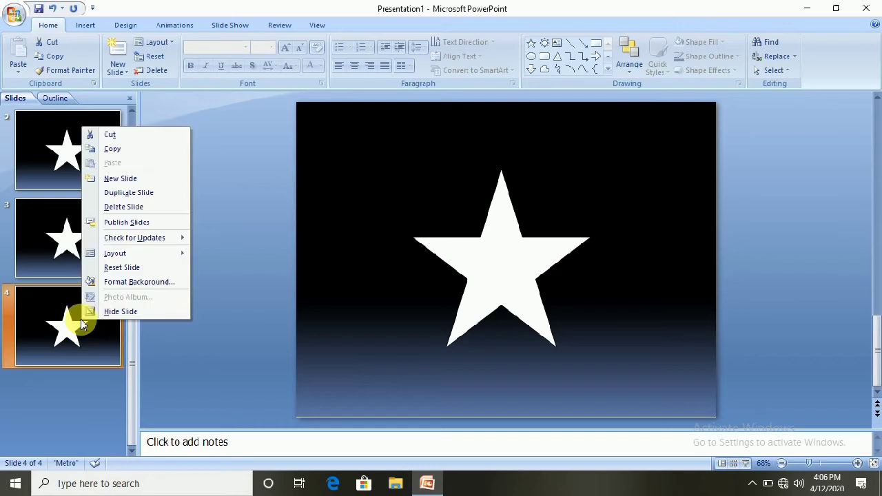
click(123, 206)
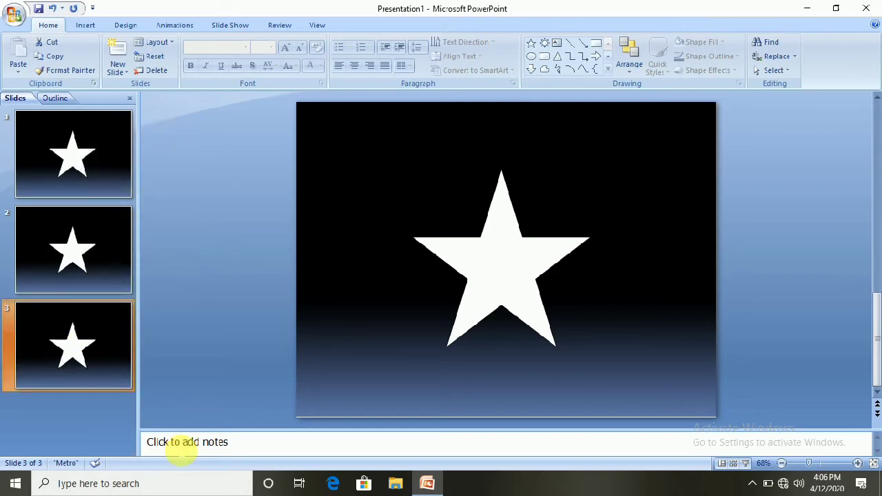
key(Delete)
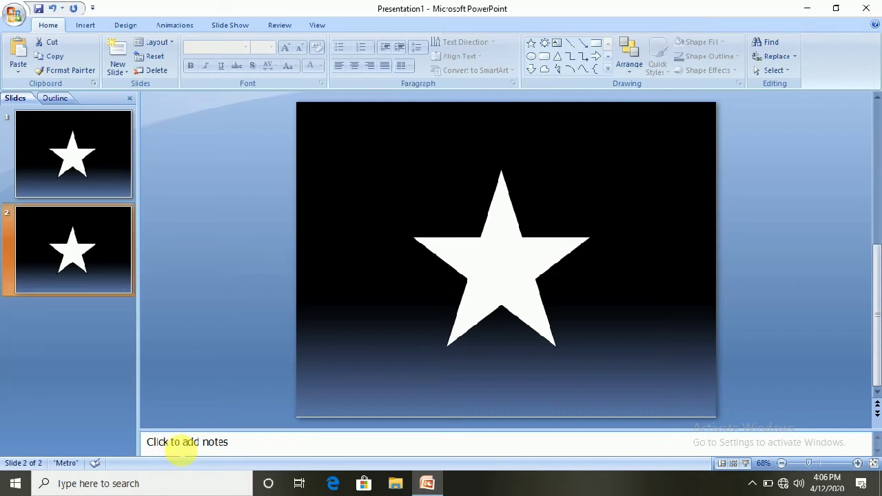
click(71, 267)
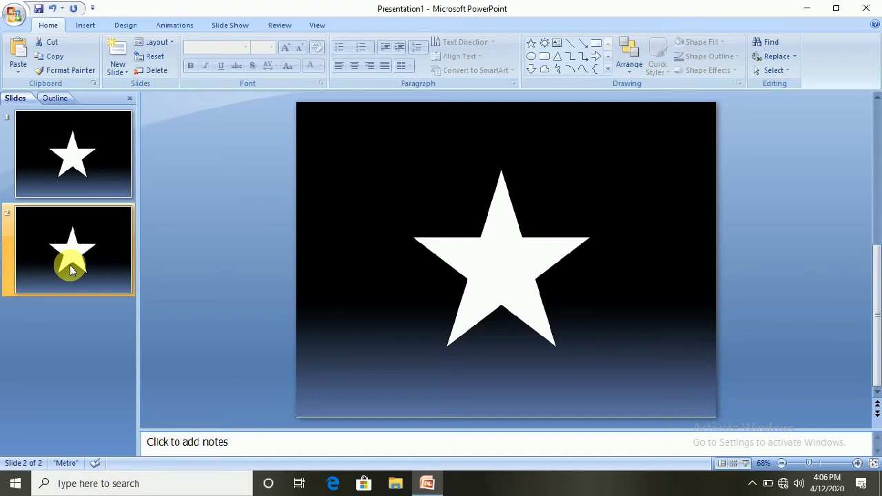
key(Delete)
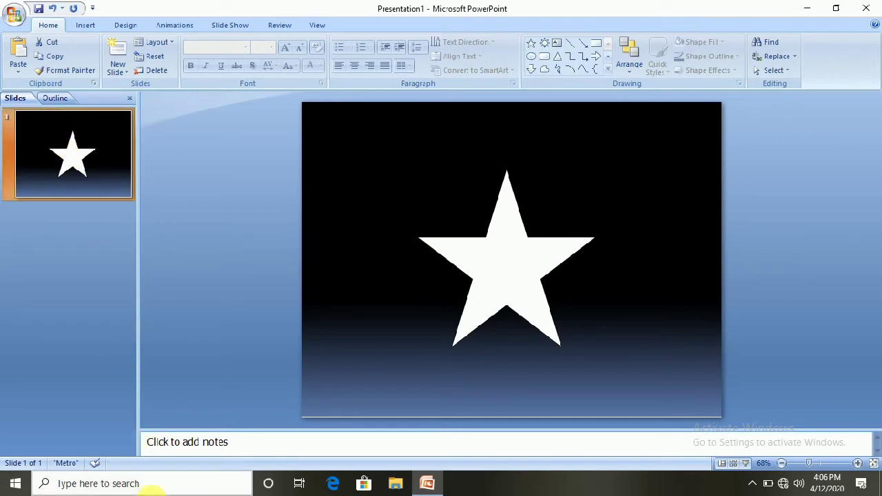
Duplicate the star slide as slide 2 and make its star's arms slightly thinner.
key(ctrl+d)
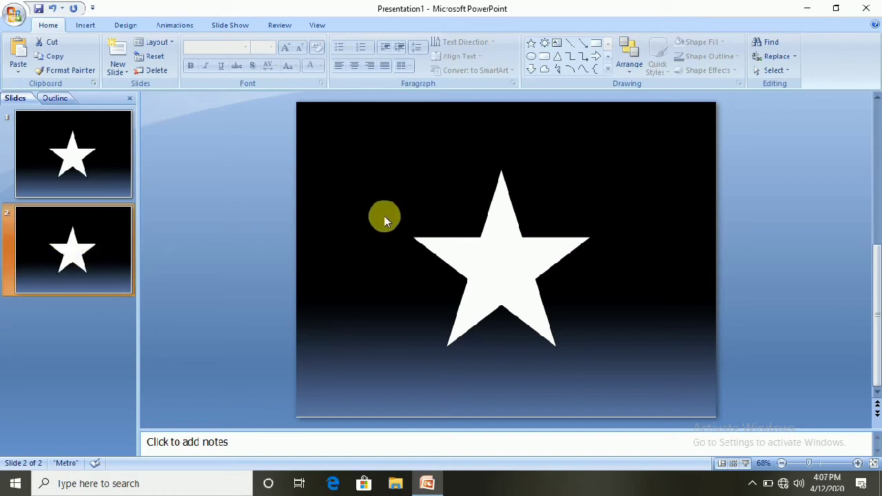
click(495, 262)
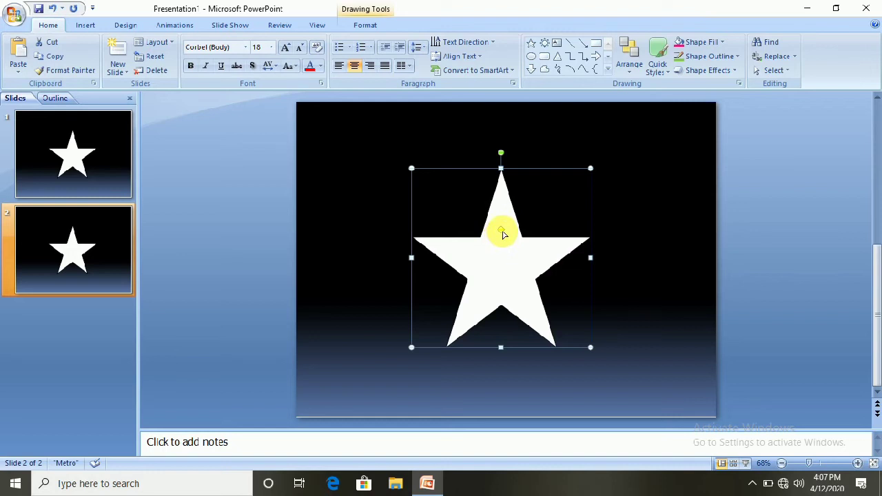
drag(502, 232, 504, 239)
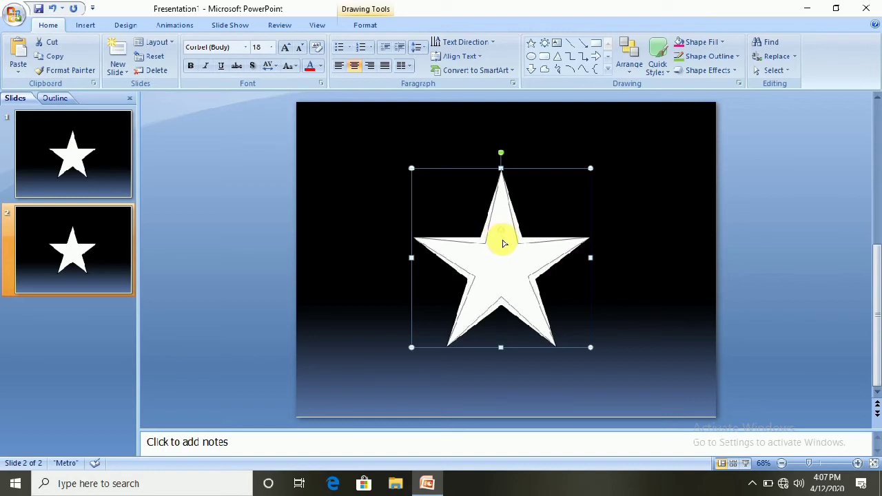
Duplicate into slides 3, 4 and 5, thinning the star's arms further on each.
click(92, 258)
key(ctrl+d)
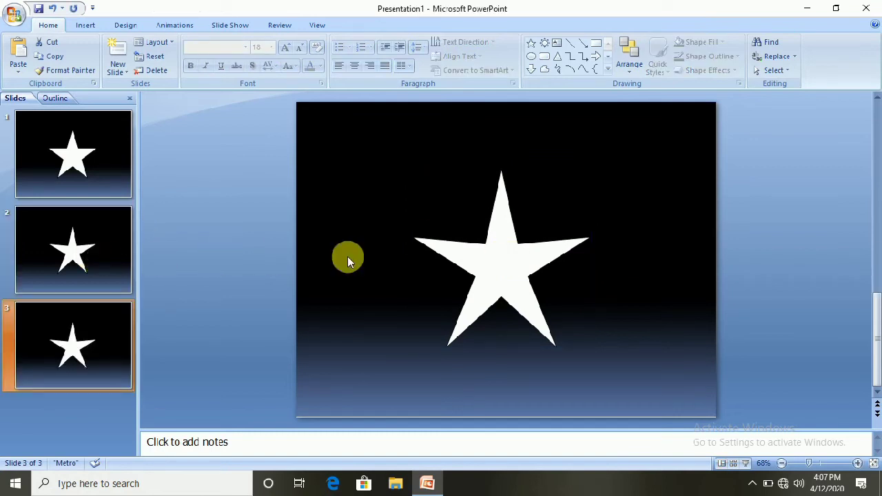
click(499, 258)
drag(501, 240, 501, 246)
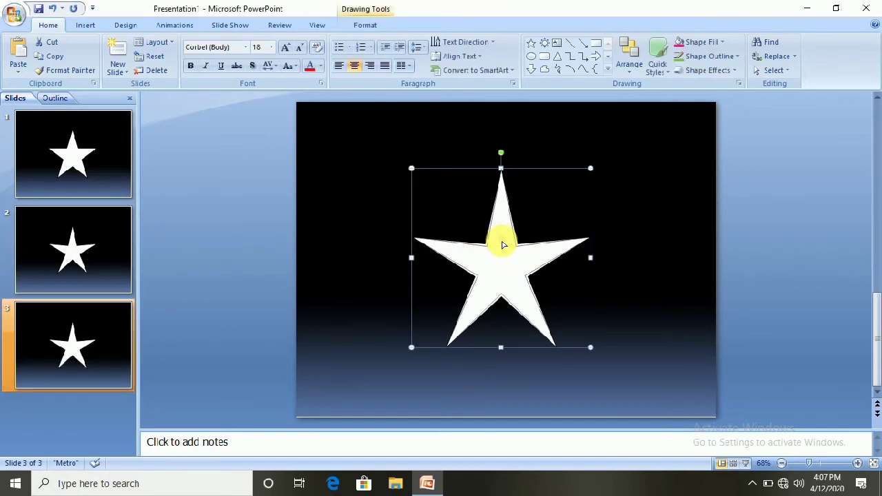
click(79, 339)
key(ctrl+d)
click(513, 265)
drag(501, 245, 501, 252)
click(45, 343)
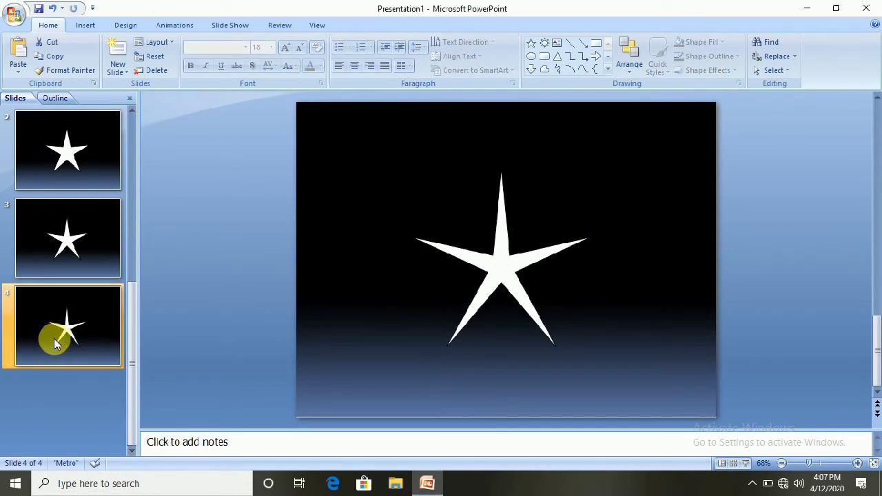
key(ctrl+d)
click(503, 257)
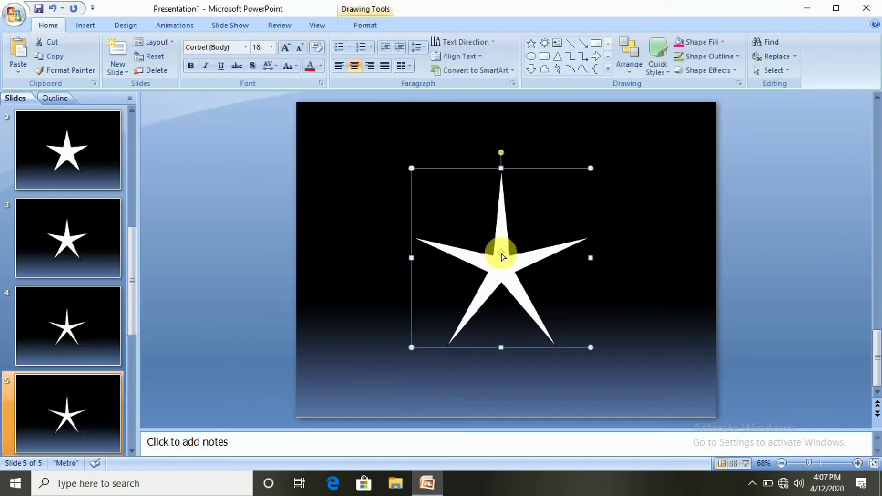
drag(502, 257, 502, 261)
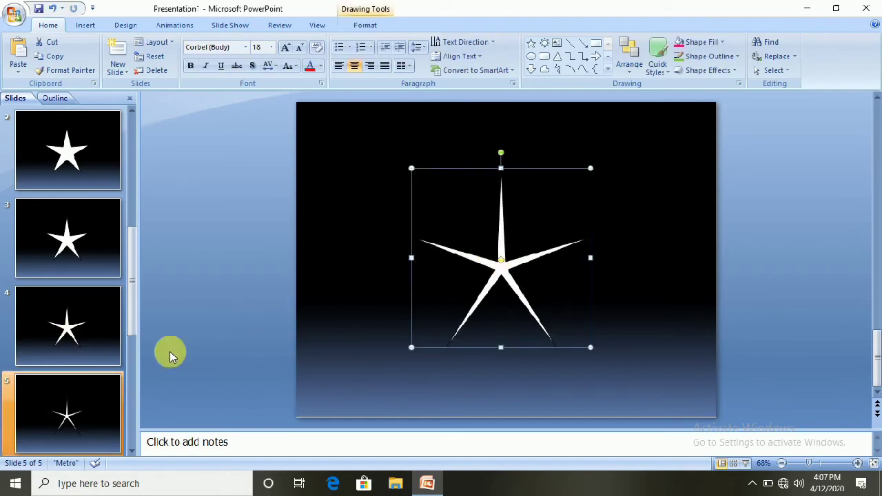
Duplicate into slides 6, 7 and 8, thickening the star's arms on slides 6 and 7.
click(76, 408)
key(ctrl+d)
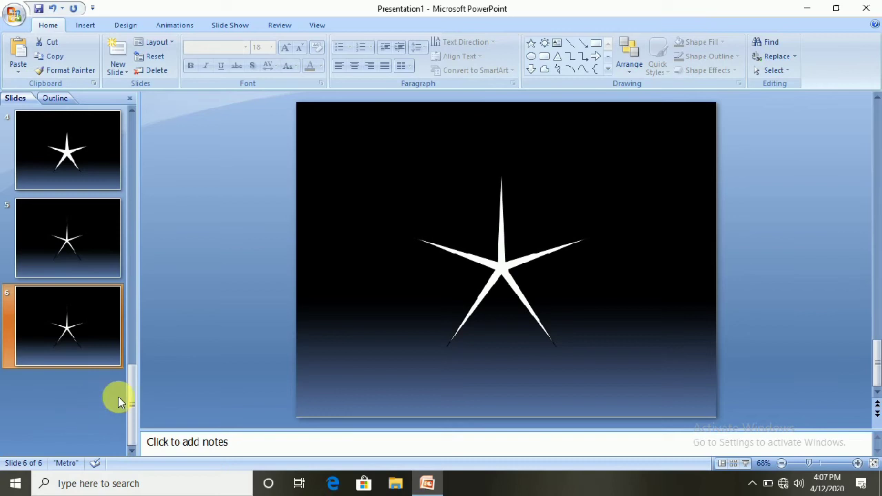
click(502, 262)
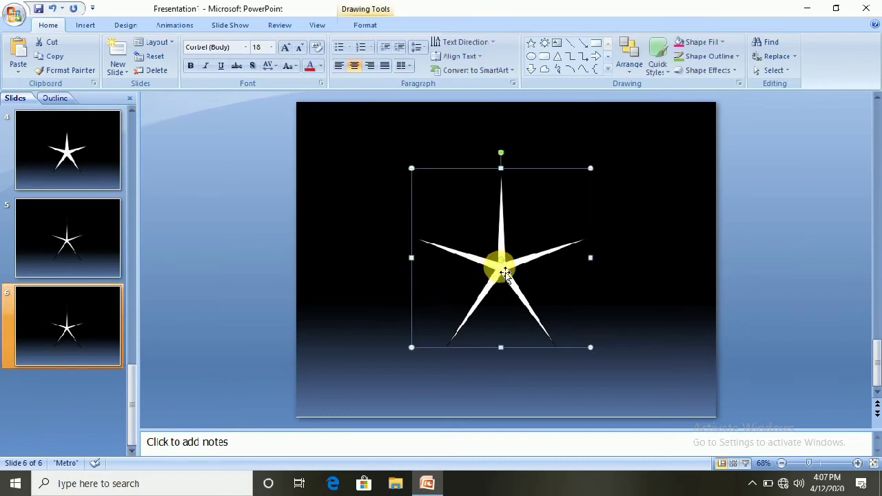
drag(504, 263, 504, 251)
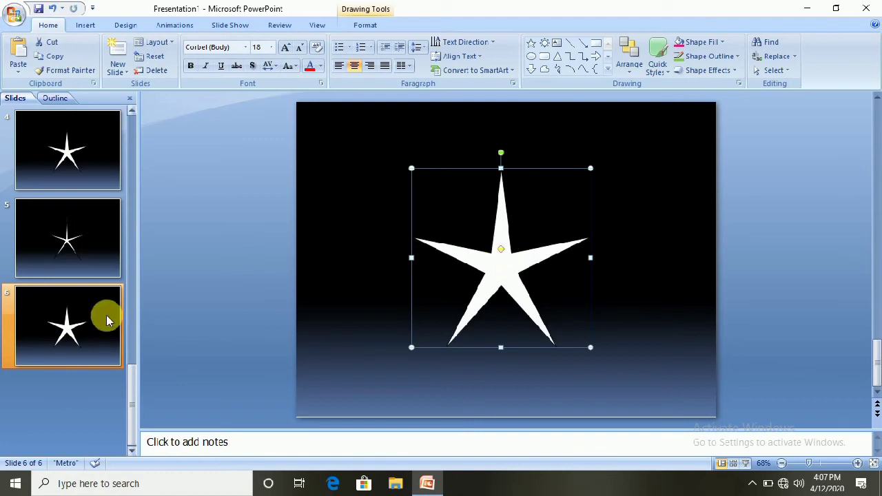
click(96, 331)
key(ctrl+d)
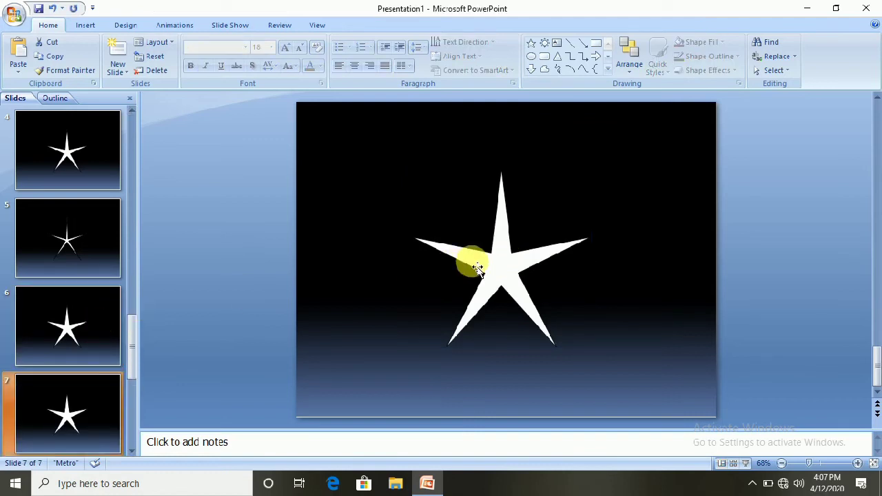
click(501, 253)
drag(503, 251, 501, 241)
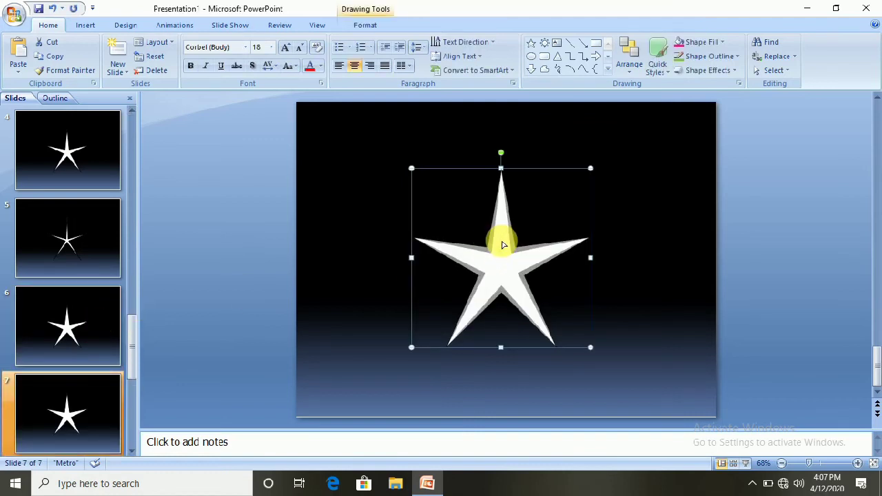
click(85, 405)
key(ctrl+d)
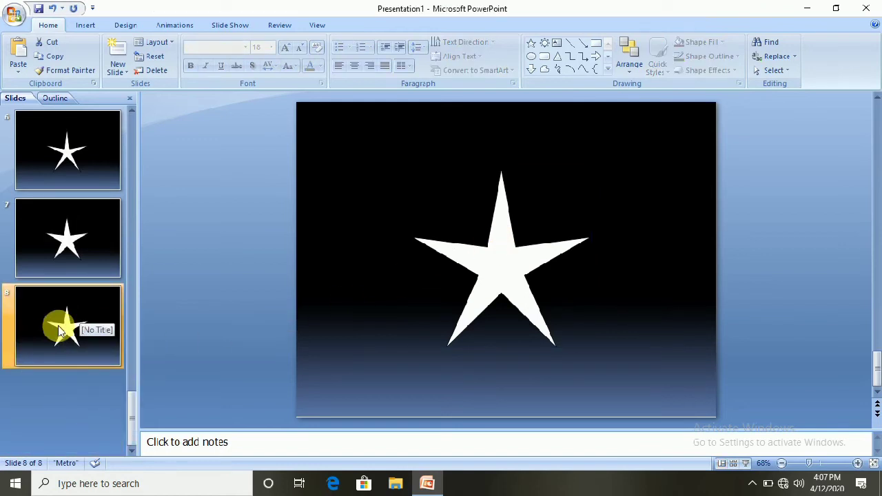
Duplicate into slides 9 and 10, making the star's arms thinner on each.
click(506, 265)
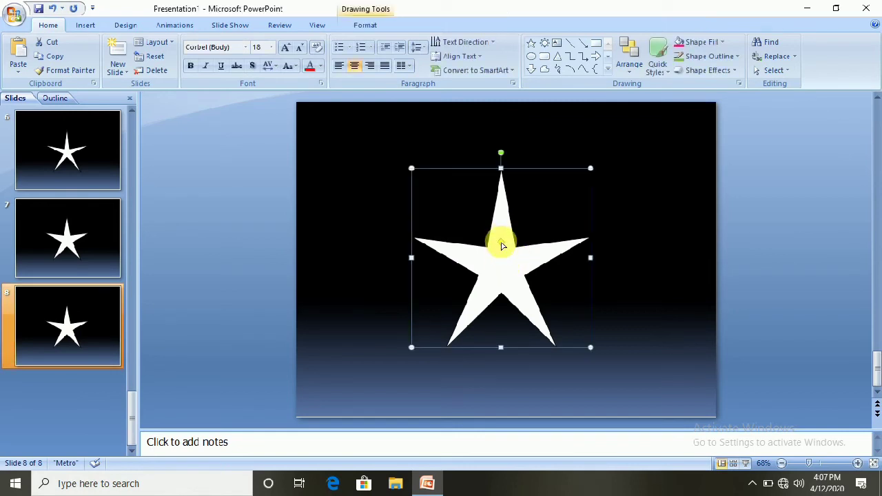
click(91, 341)
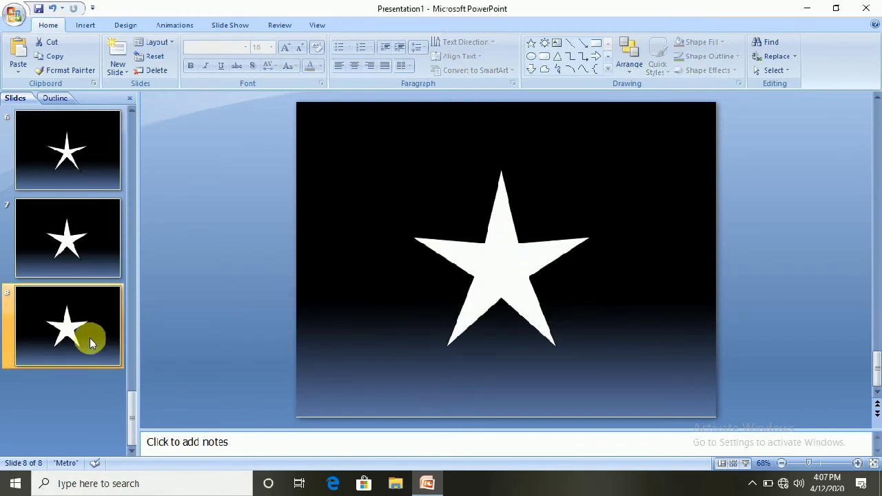
key(ctrl+d)
click(508, 266)
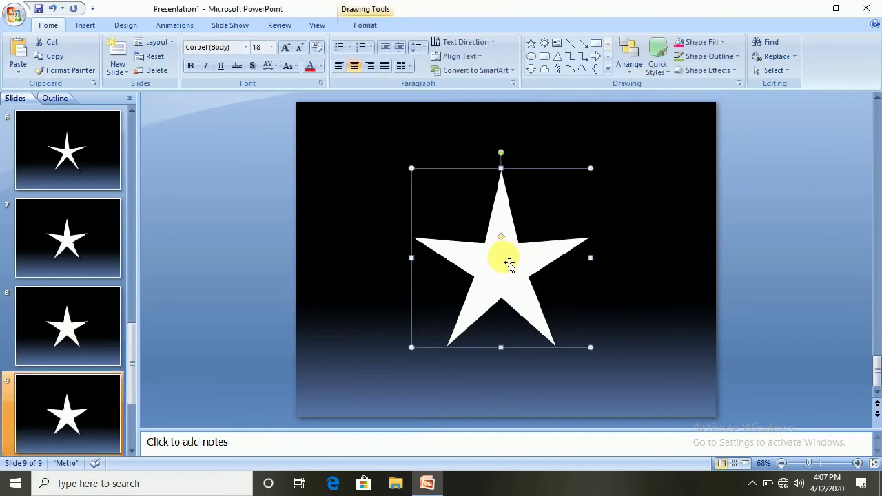
drag(502, 240, 505, 248)
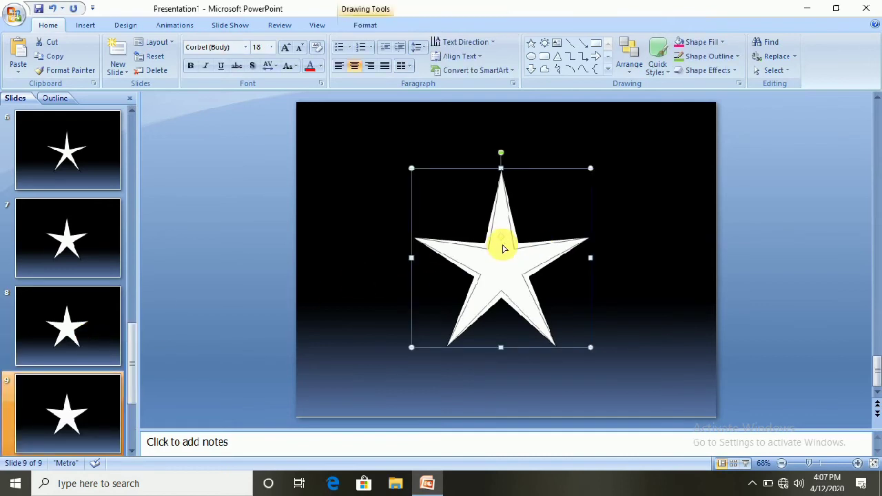
click(69, 422)
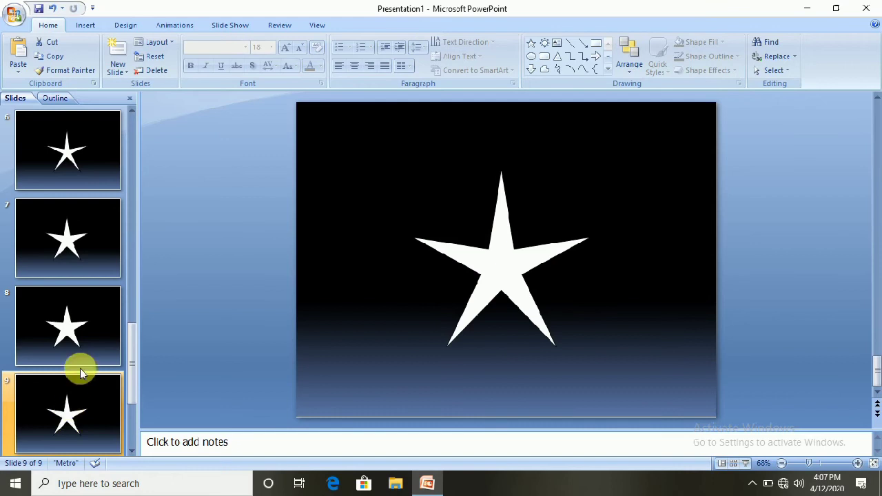
key(ctrl+d)
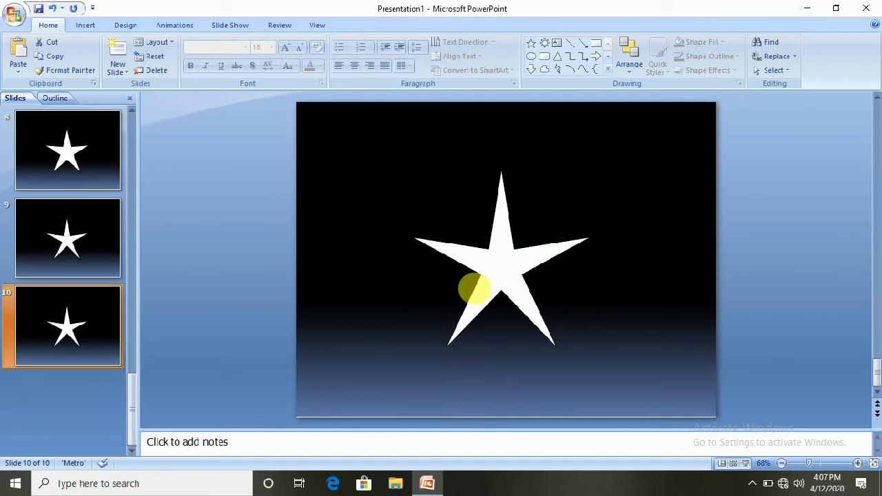
click(513, 270)
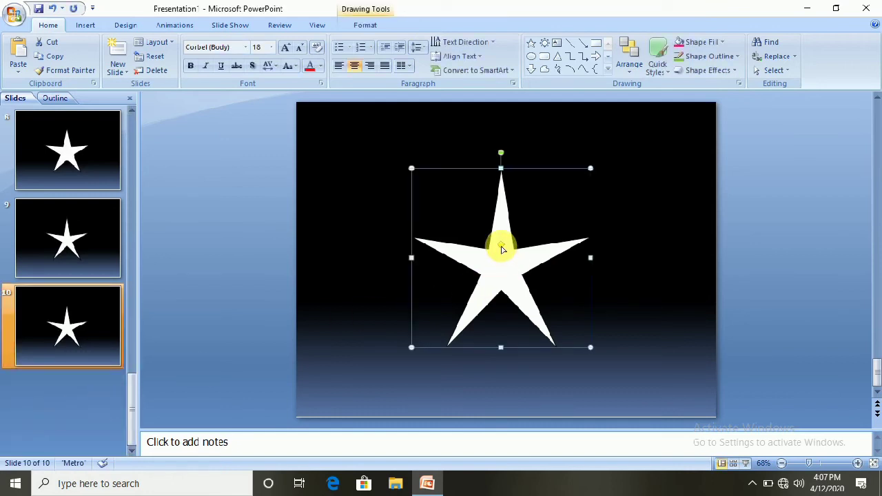
drag(502, 248, 502, 252)
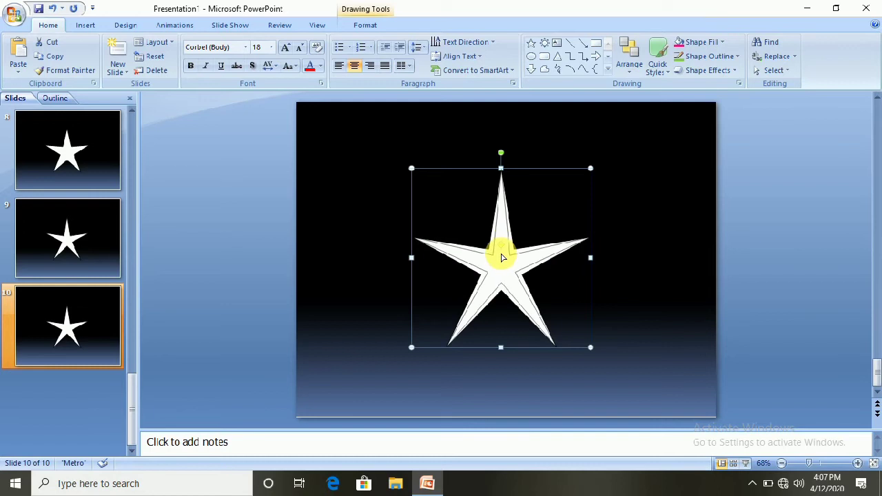
Add slides 11 and 12 with progressively thicker star arms, then return to slide 1.
click(68, 342)
key(ctrl+d)
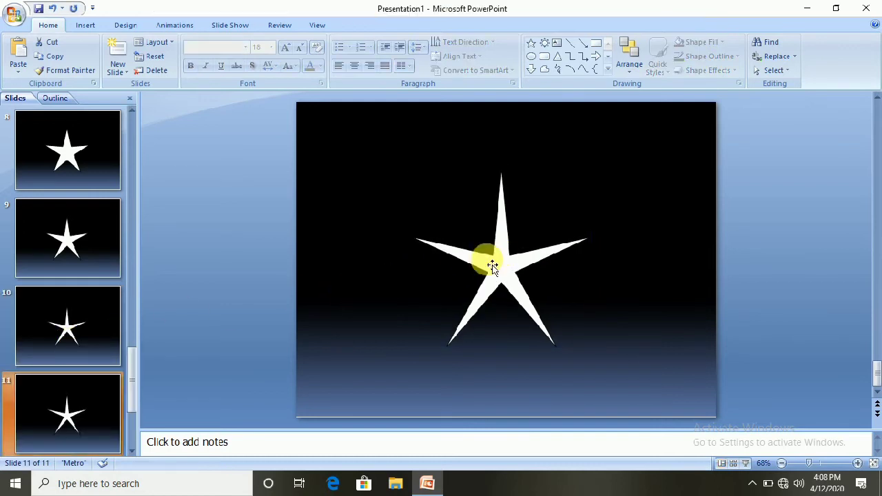
click(502, 257)
drag(503, 256, 501, 245)
click(100, 408)
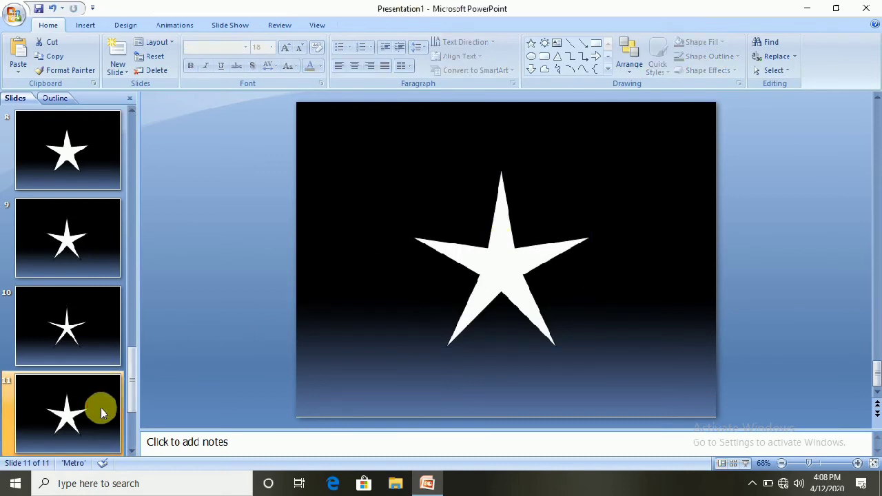
key(ctrl+d)
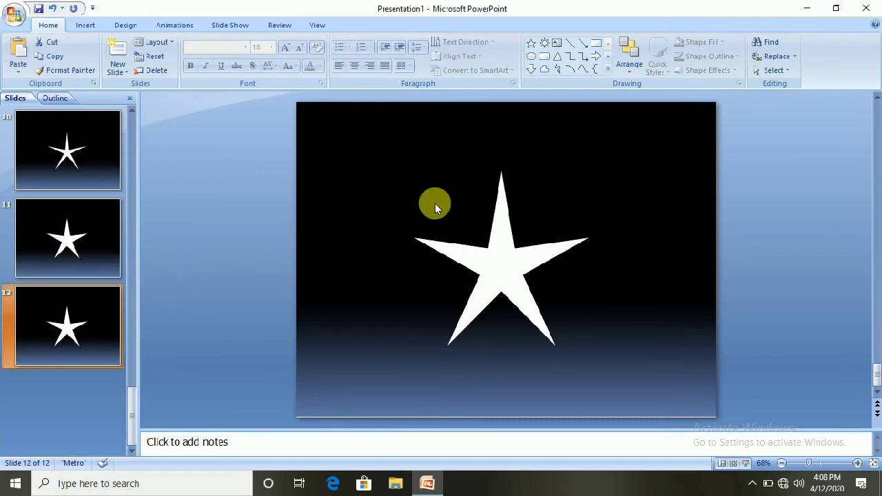
click(506, 268)
drag(500, 242, 500, 239)
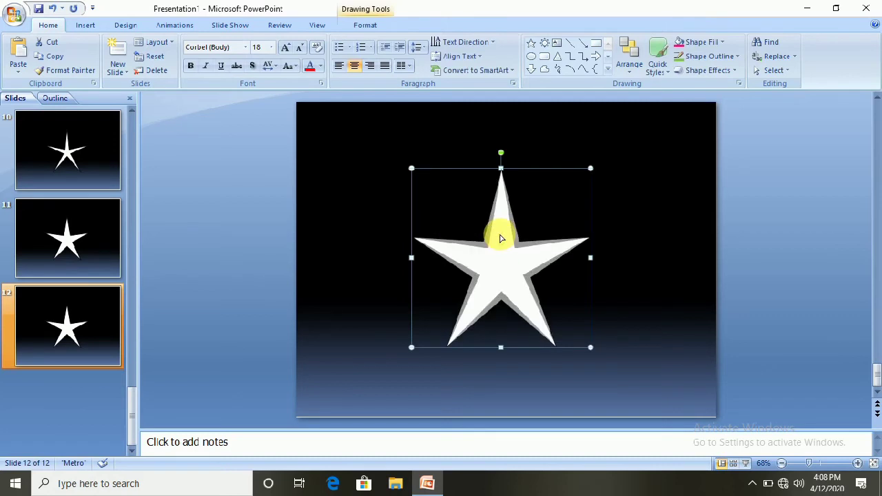
click(38, 288)
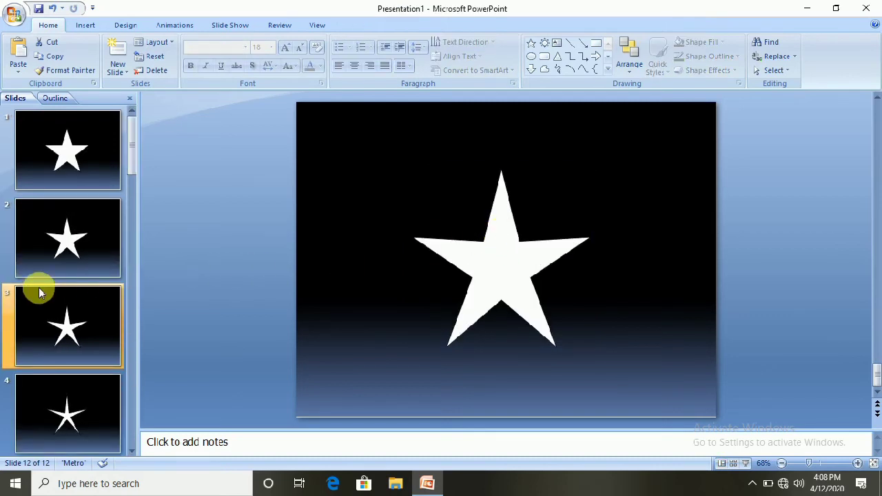
click(68, 155)
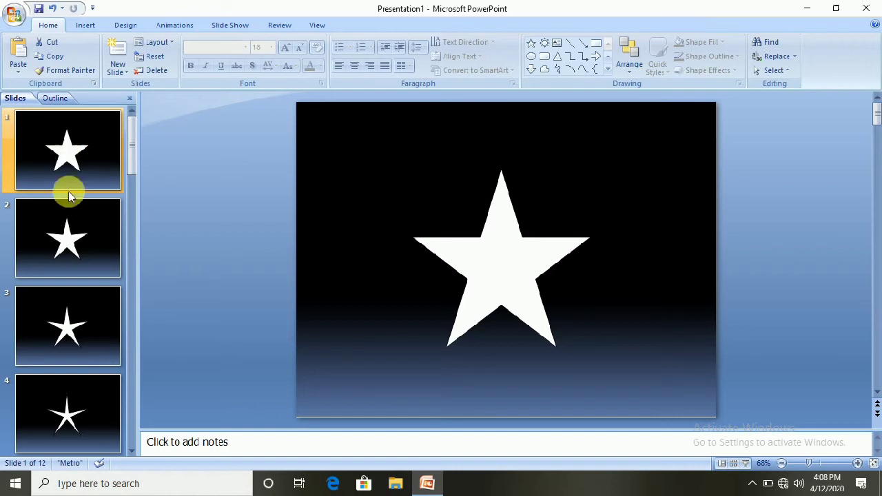
Fill slide 2's star with a pale orange theme colour instead of white.
click(496, 254)
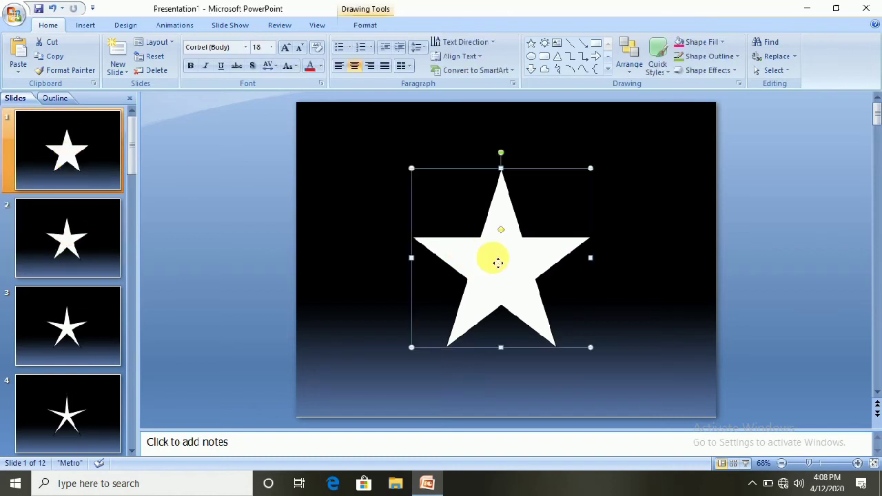
click(367, 27)
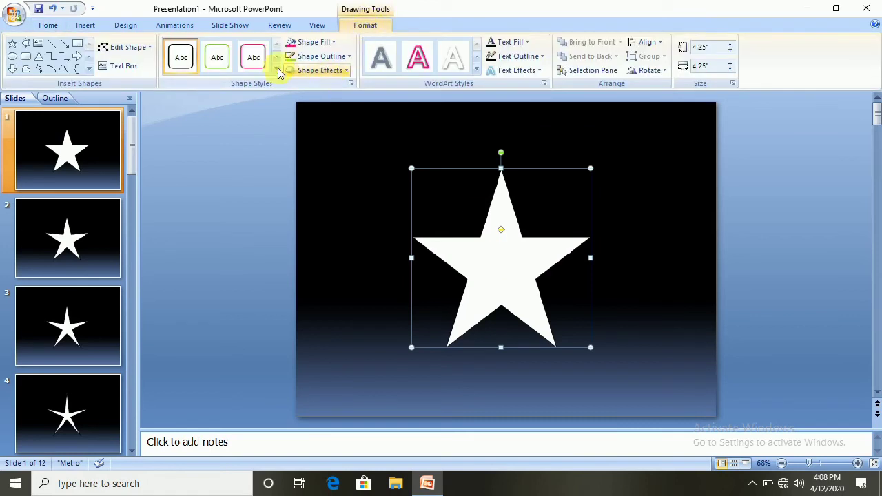
click(69, 238)
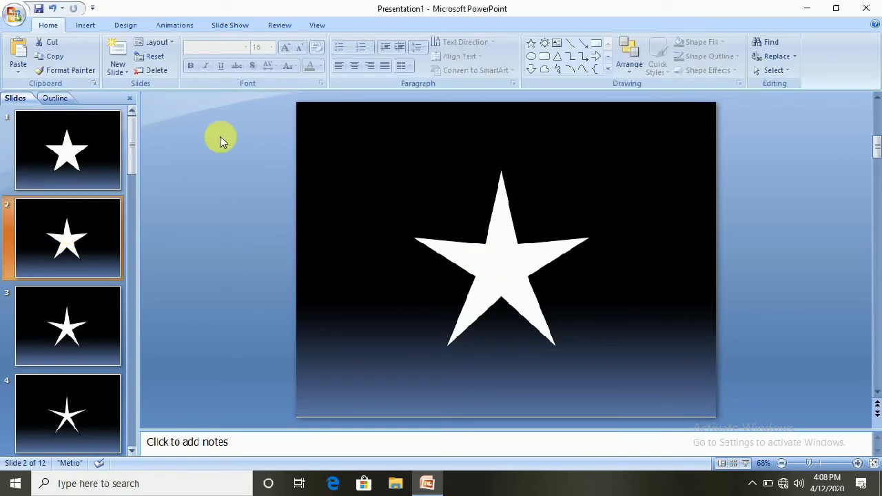
double_click(491, 257)
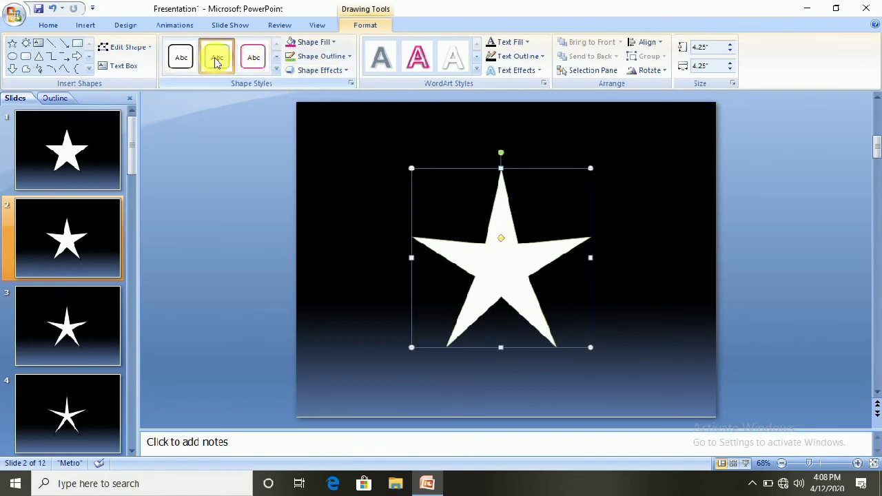
click(276, 69)
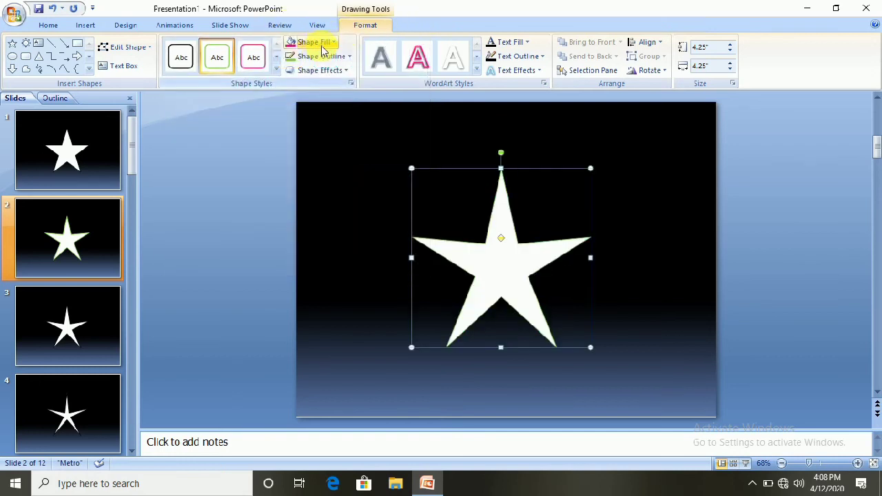
click(321, 43)
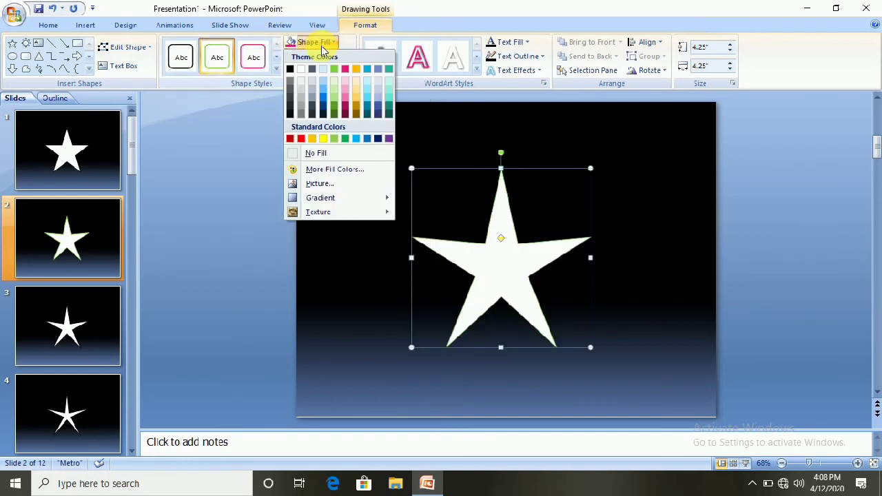
click(359, 93)
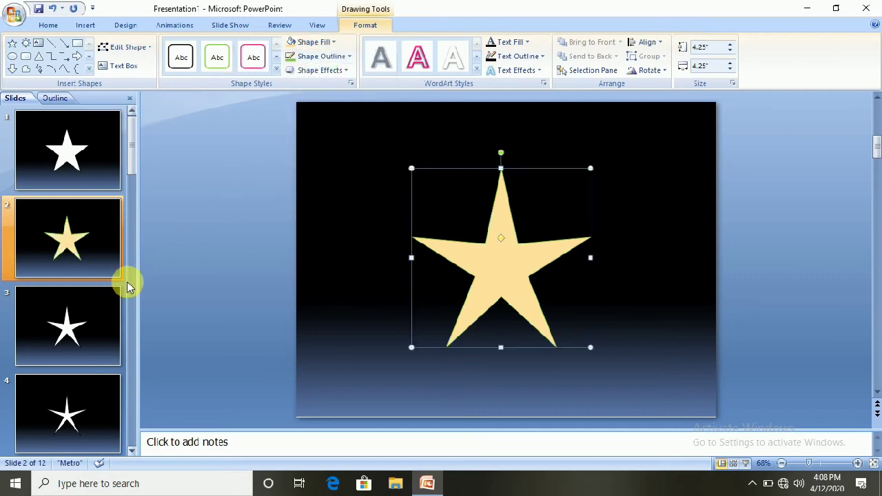
Fill slide 3's star with gold and slide 4's star with light blue.
click(79, 321)
double_click(495, 252)
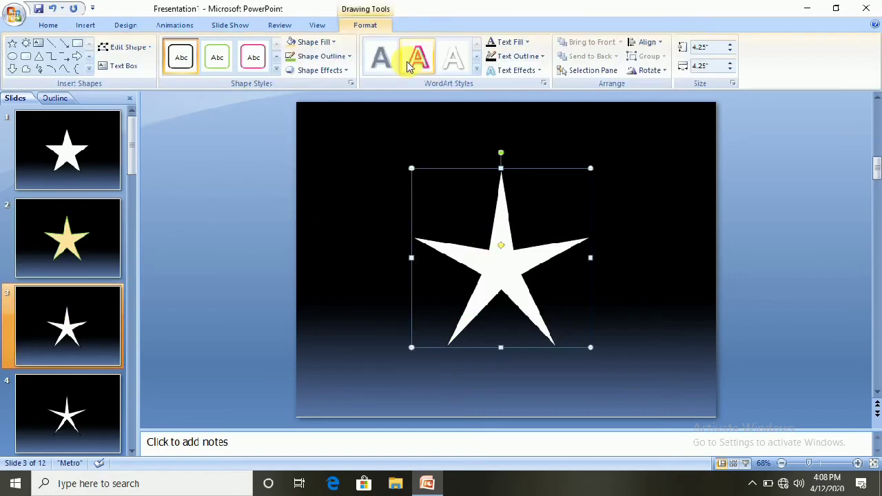
click(306, 42)
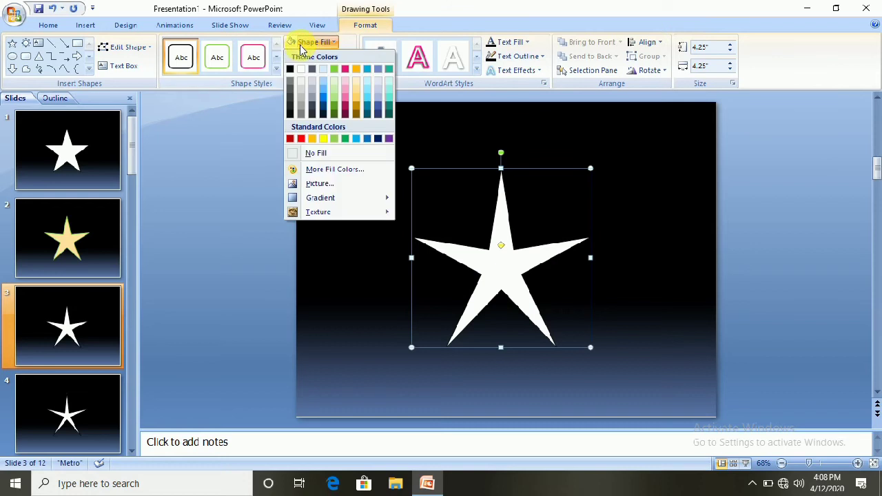
click(356, 102)
click(69, 412)
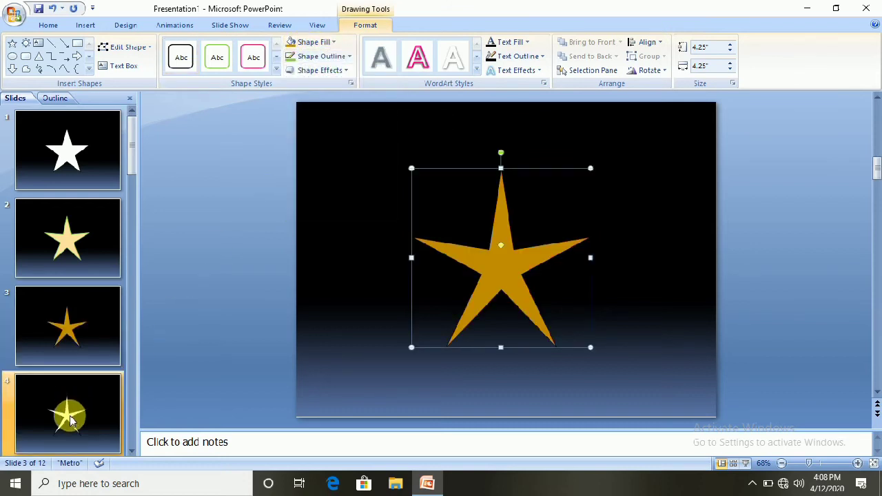
double_click(502, 268)
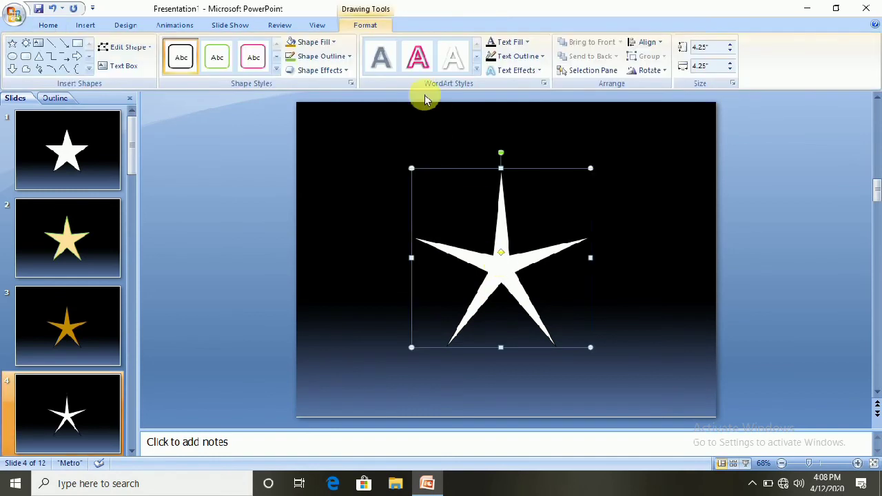
click(324, 42)
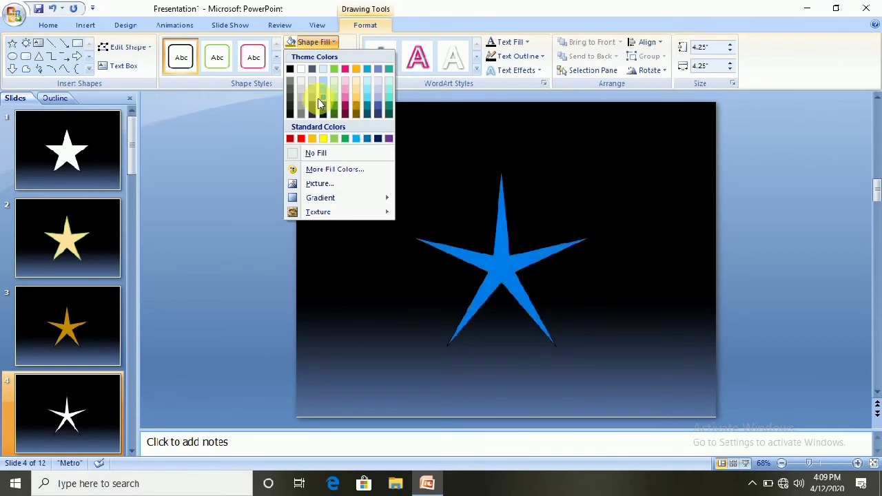
click(368, 86)
Fill slide 6's star blue, then go back to slide 1 and select its star.
scroll(103, 366, down, 2)
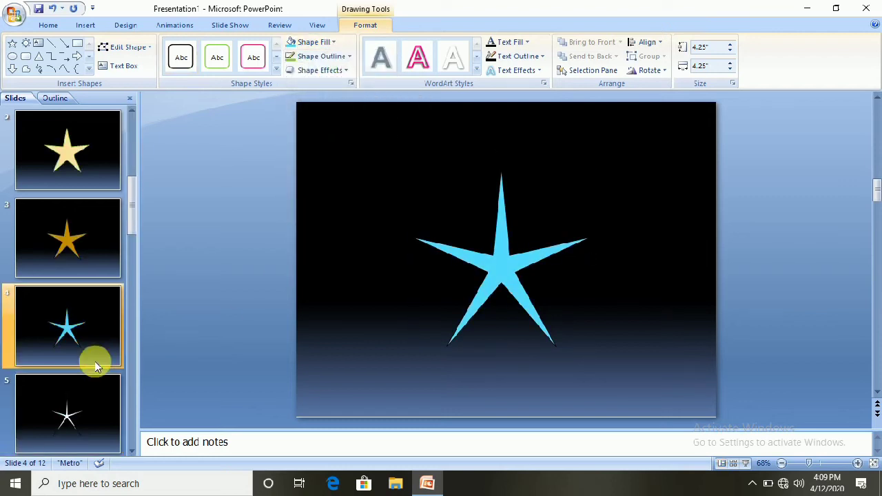
click(80, 398)
click(467, 261)
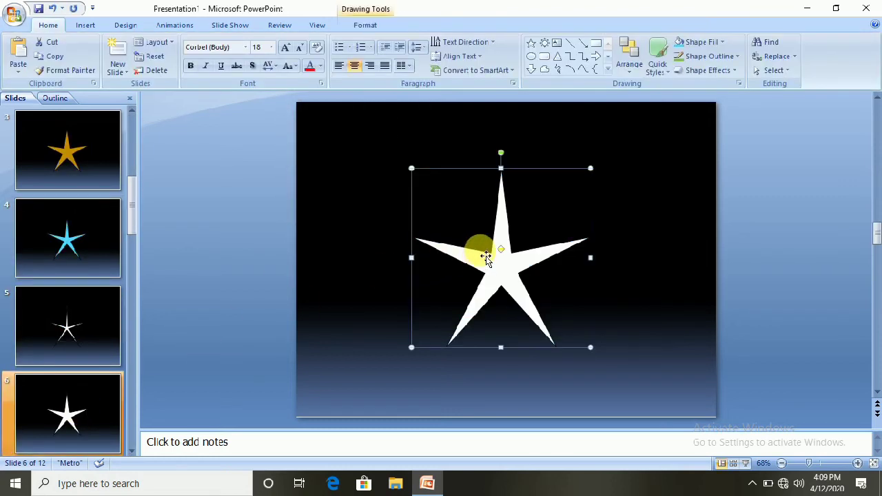
click(362, 25)
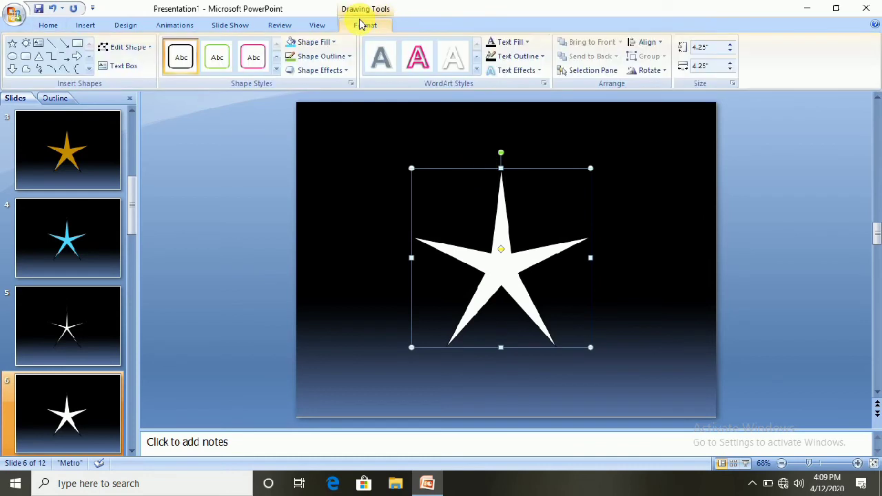
click(331, 41)
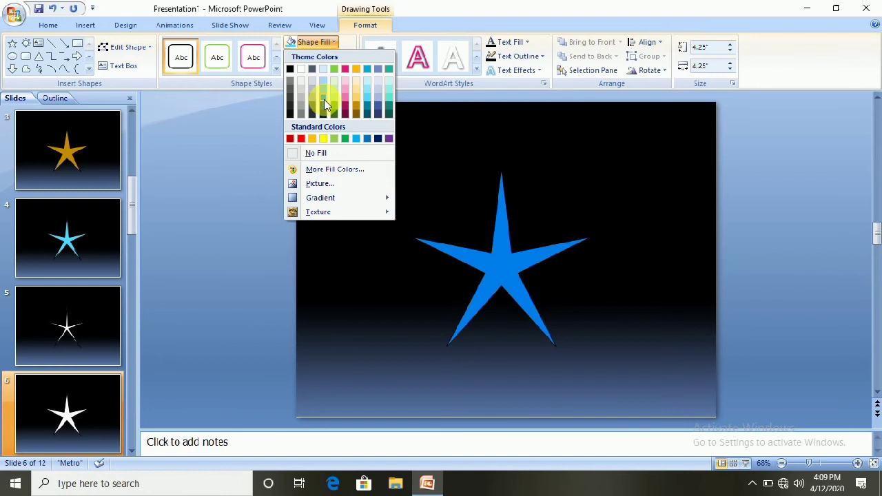
click(20, 210)
scroll(20, 210, up, 2)
click(44, 144)
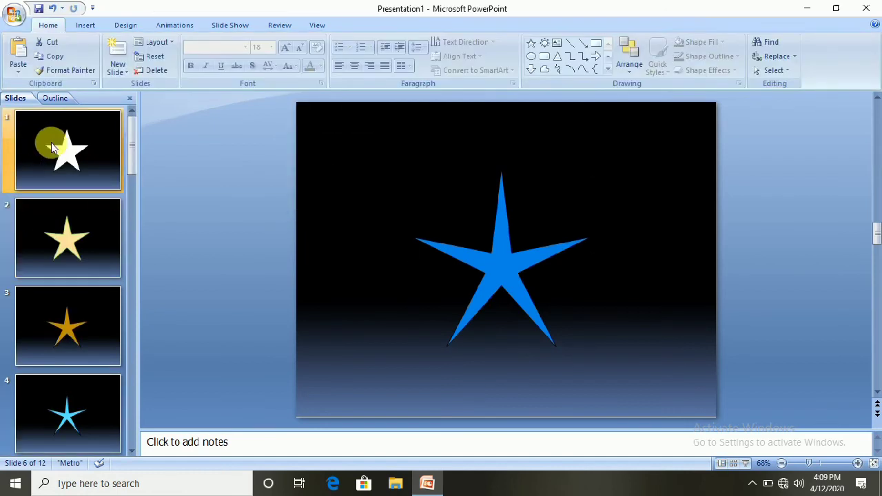
click(68, 149)
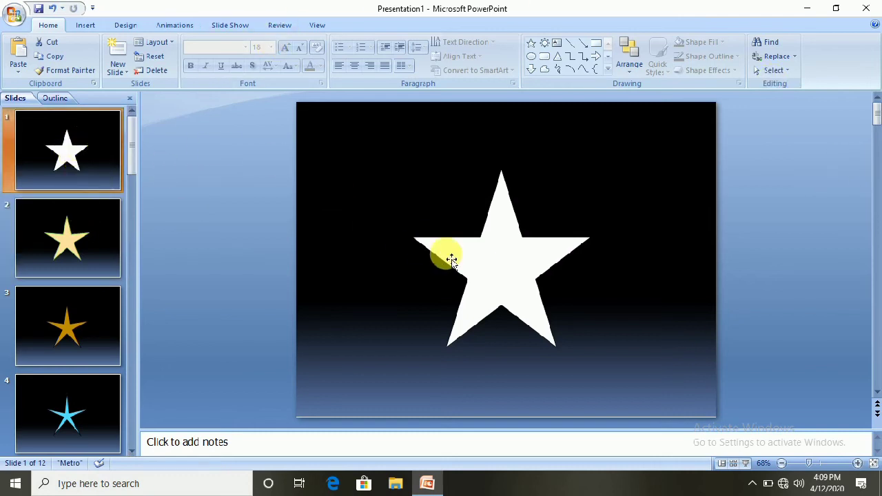
click(500, 234)
Fill the star on slide 12 with light green.
click(501, 232)
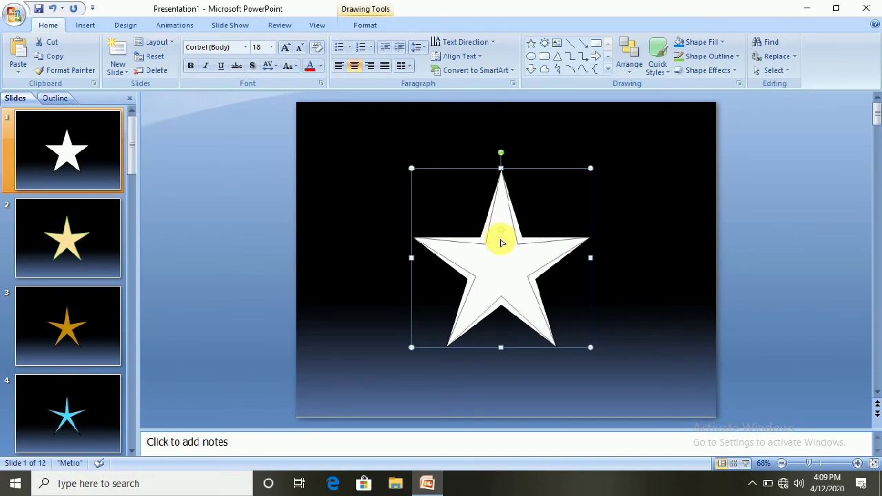
click(94, 237)
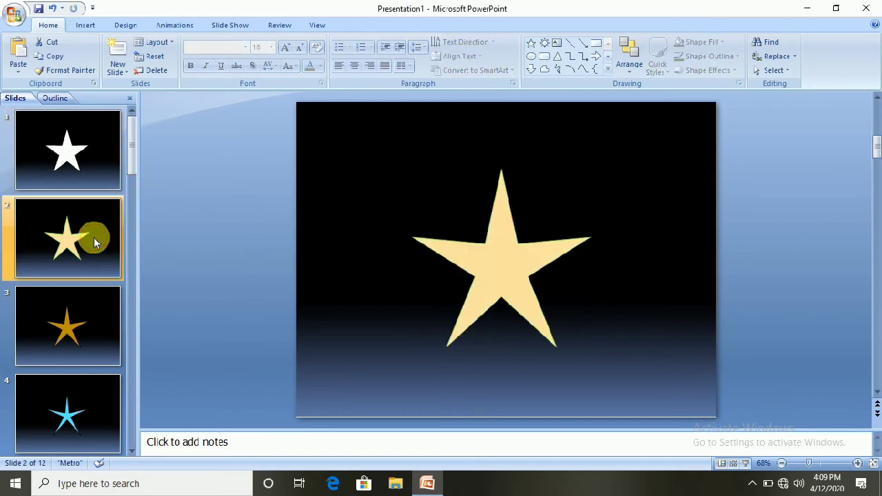
scroll(93, 237, down, 5)
scroll(94, 237, down, 5)
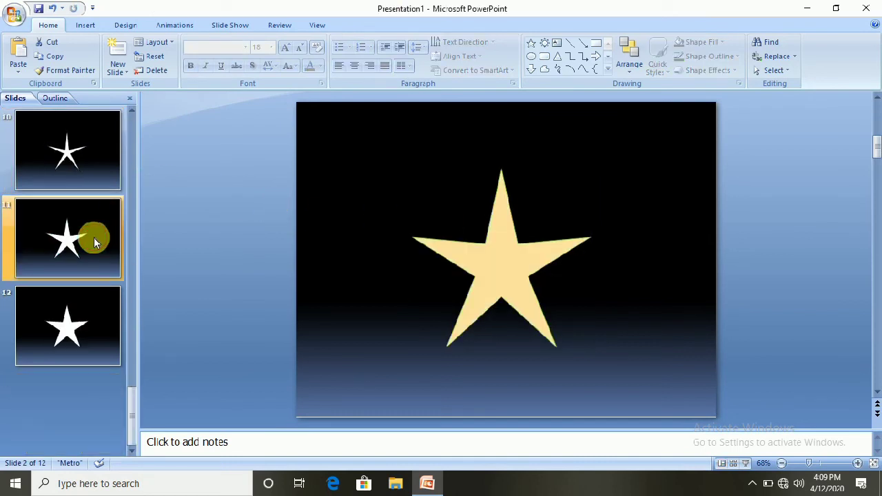
click(57, 337)
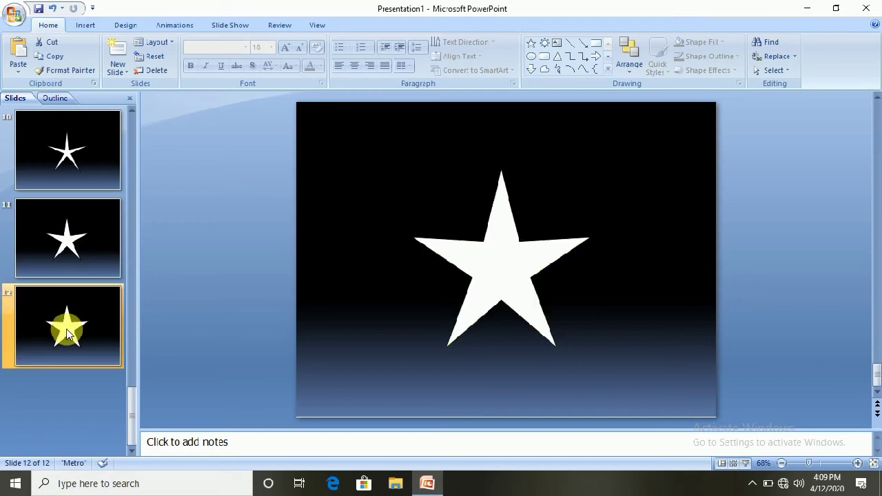
click(525, 249)
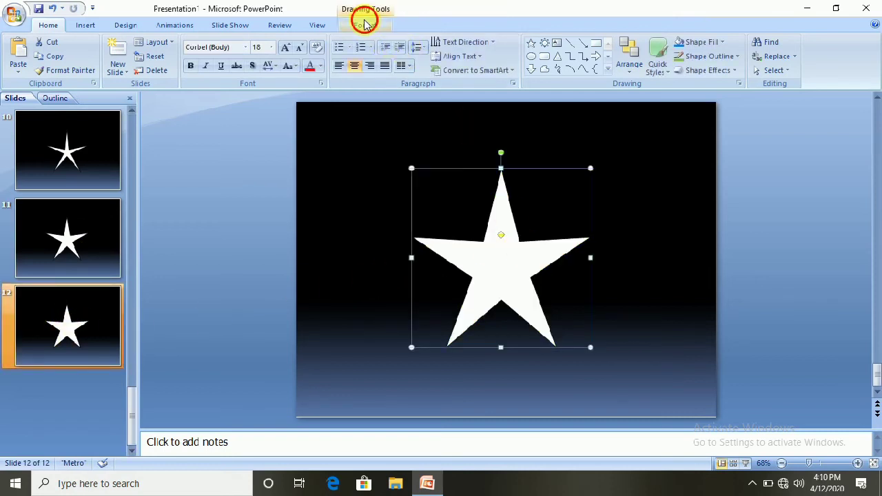
click(364, 25)
click(316, 42)
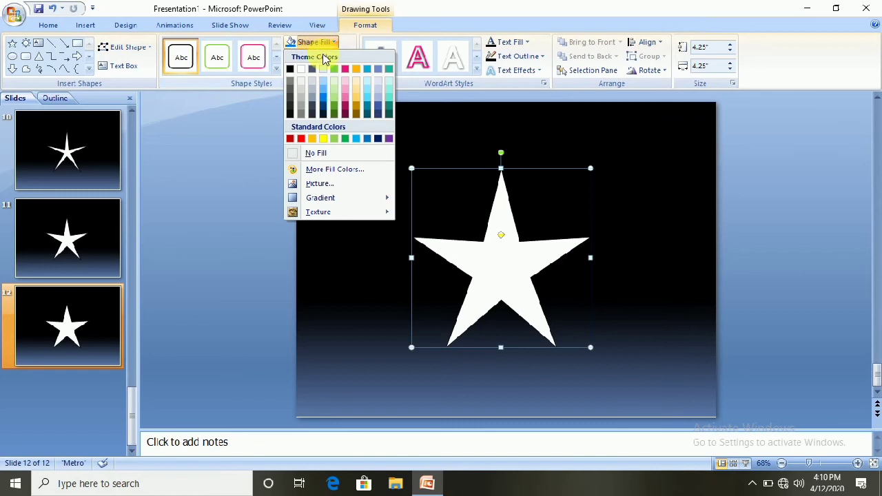
click(339, 138)
Fill the star on slide 11 with yellow.
click(114, 239)
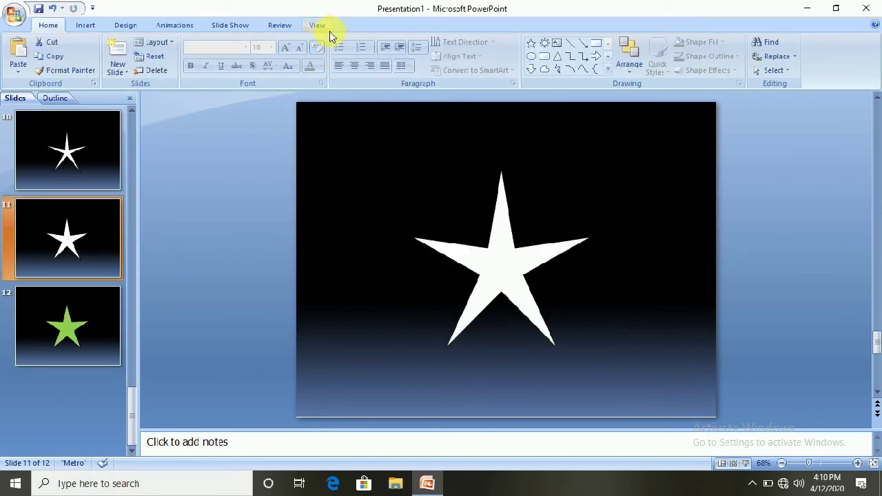
double_click(496, 269)
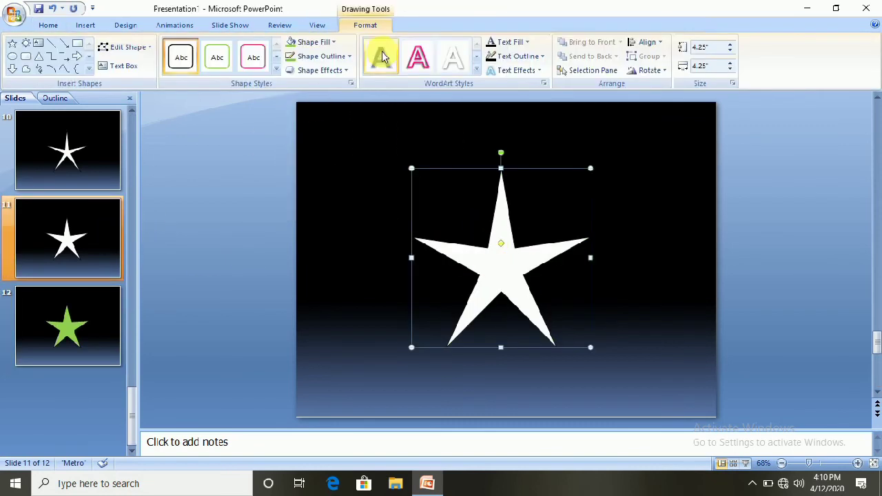
click(321, 43)
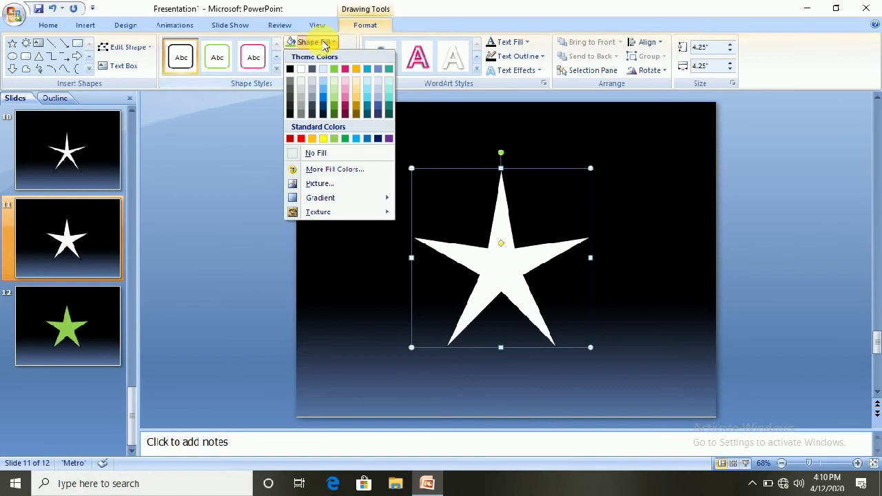
click(323, 138)
Duplicate green-star slide 12 as a new slide 13.
click(69, 150)
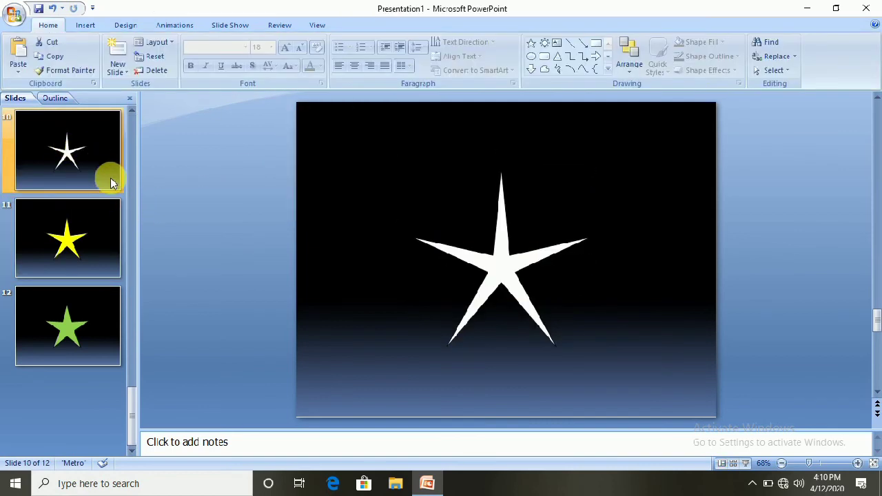
click(112, 311)
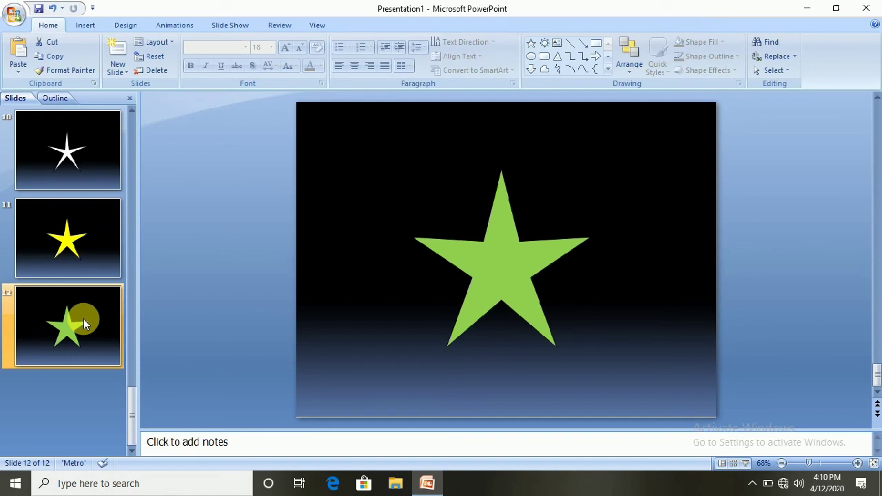
key(ctrl+d)
click(496, 270)
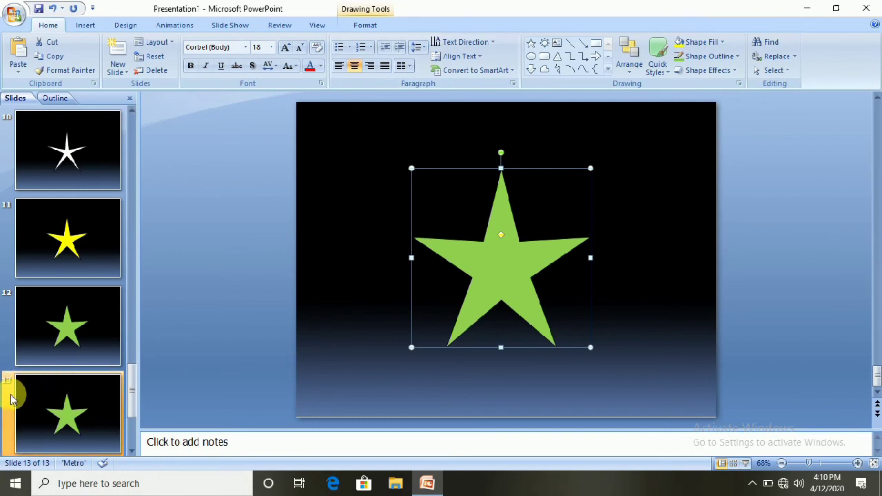
Fill the slide 13 star with Gold, Lighter 40%.
drag(504, 323, 504, 320)
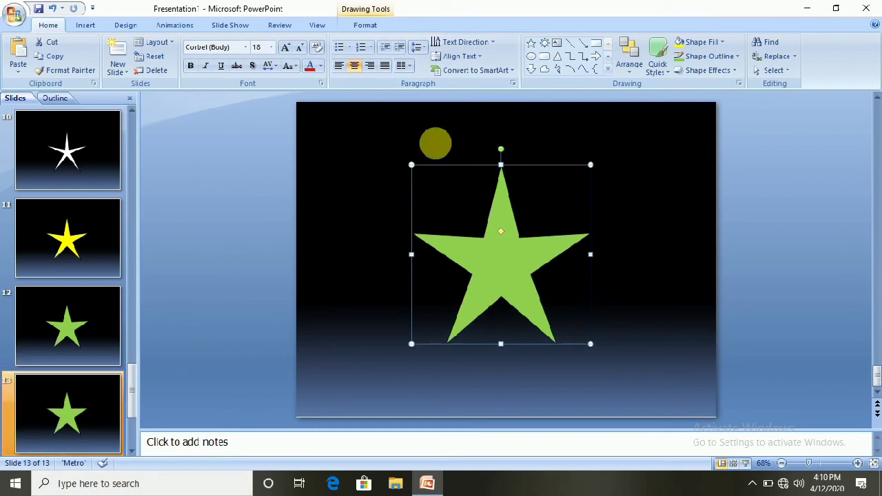
click(365, 25)
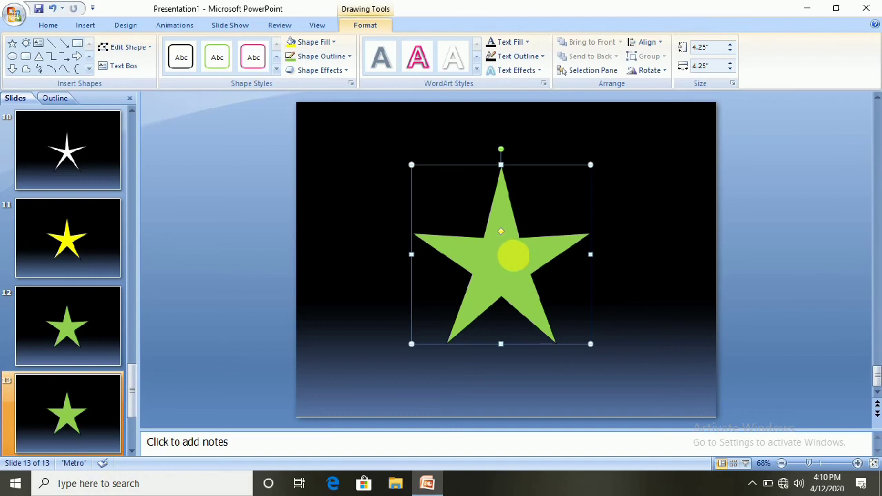
drag(511, 252, 511, 255)
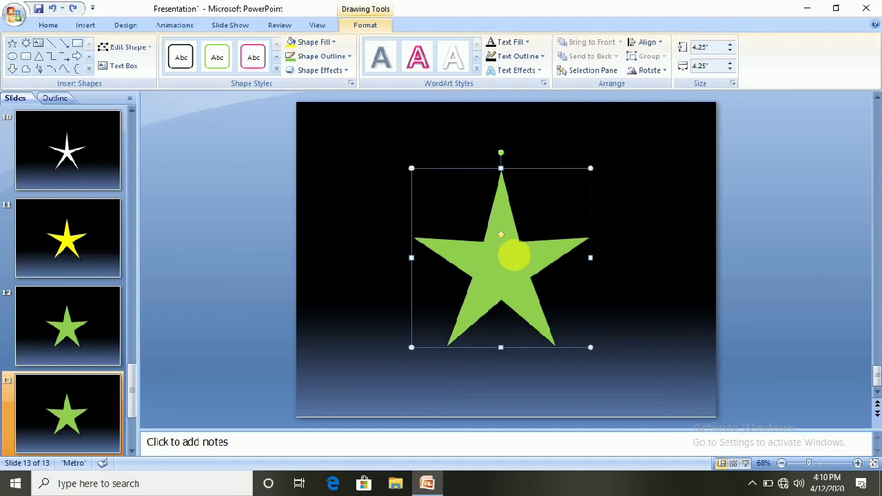
click(313, 42)
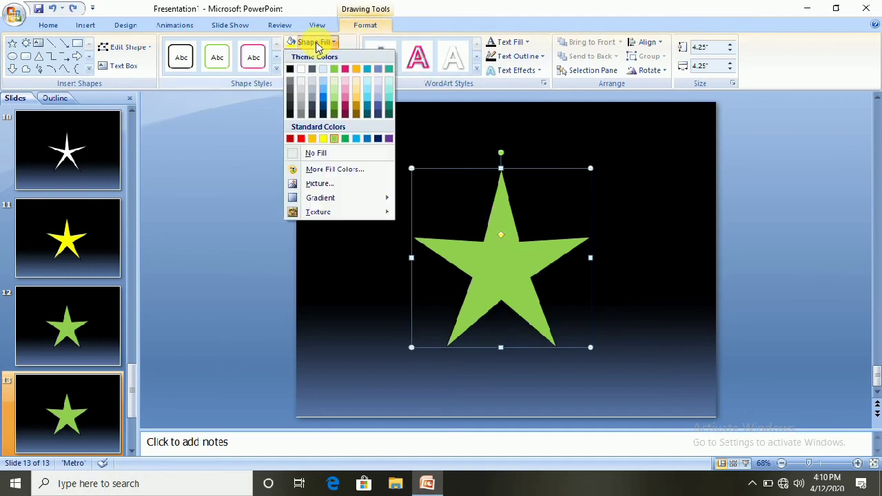
click(354, 100)
Duplicate slide 13 as slide 14 and fill its star orange.
click(93, 415)
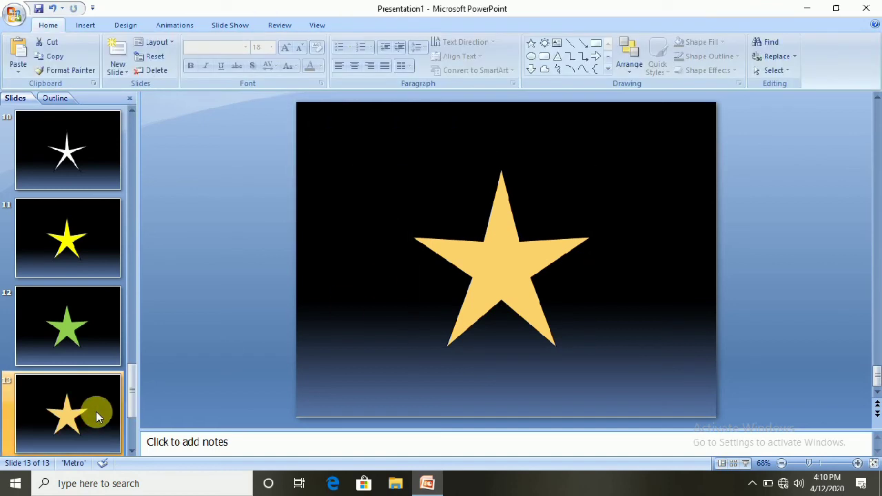
key(ctrl+d)
click(508, 289)
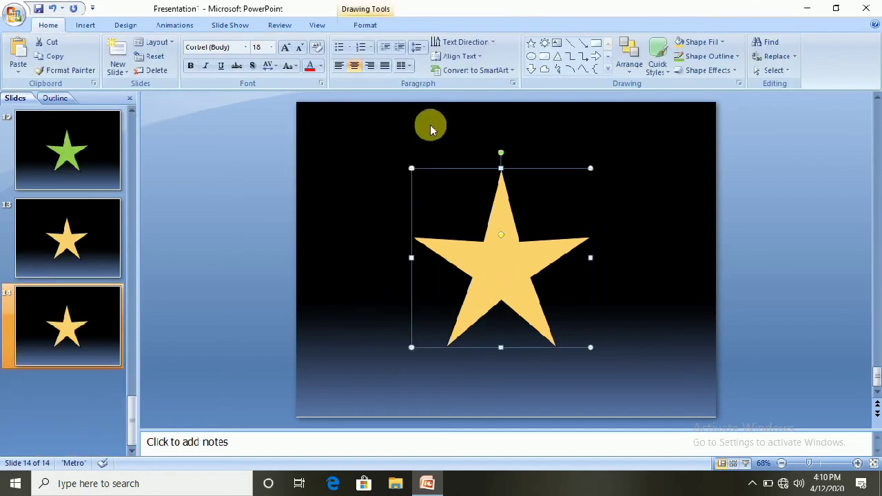
click(364, 24)
click(314, 42)
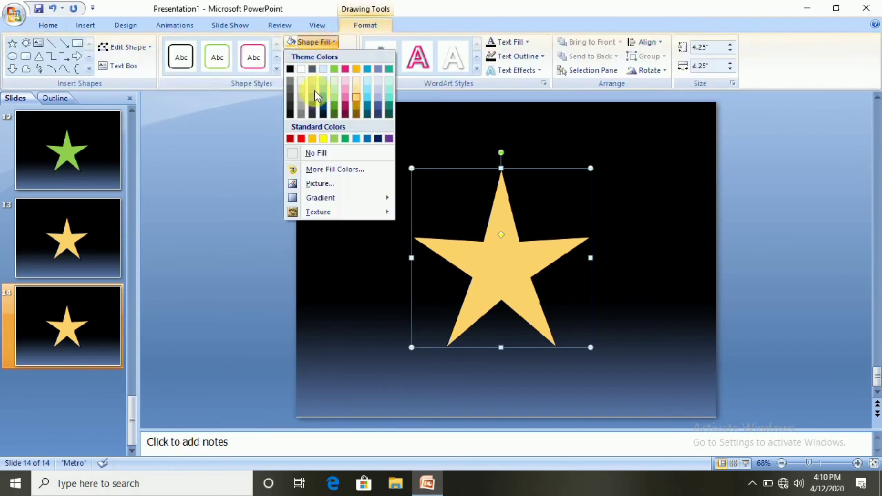
click(310, 140)
Start the slide show from slide 1.
scroll(42, 220, up, 10)
click(67, 161)
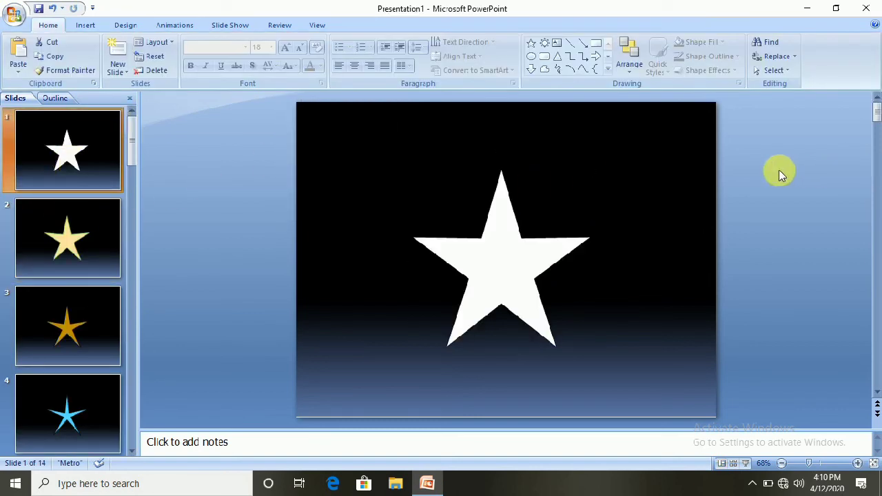
key(F5)
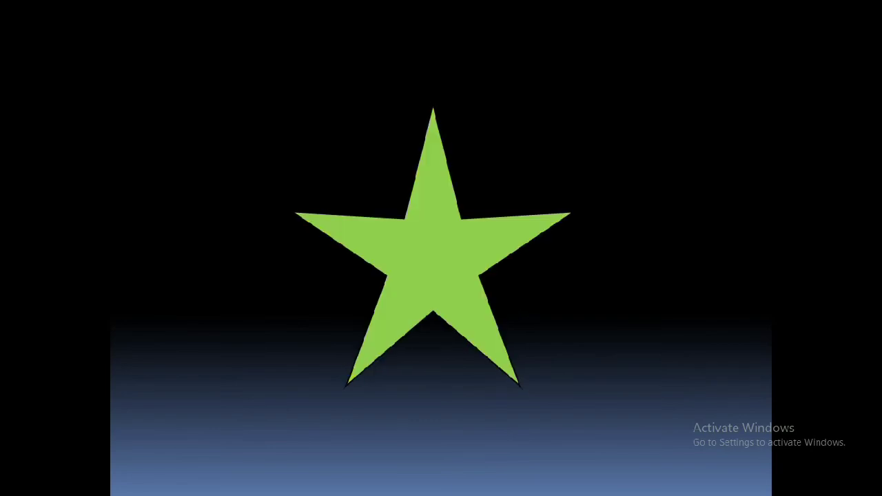
click(874, 410)
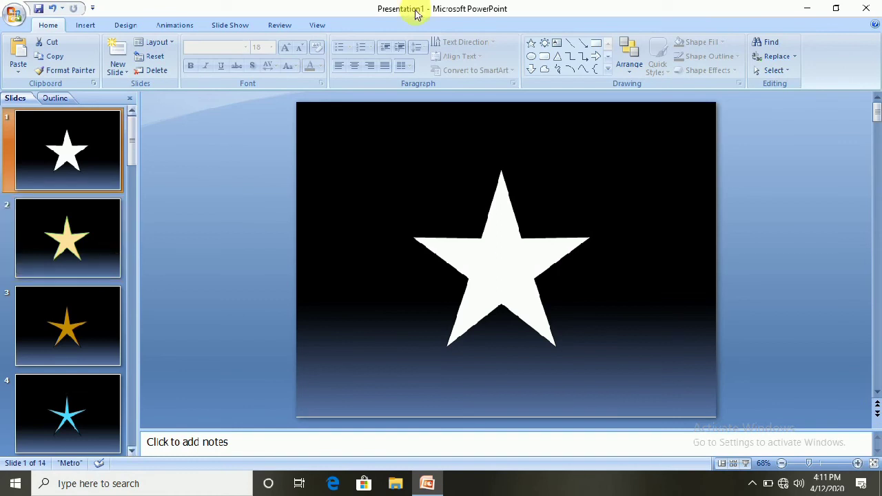
click(64, 159)
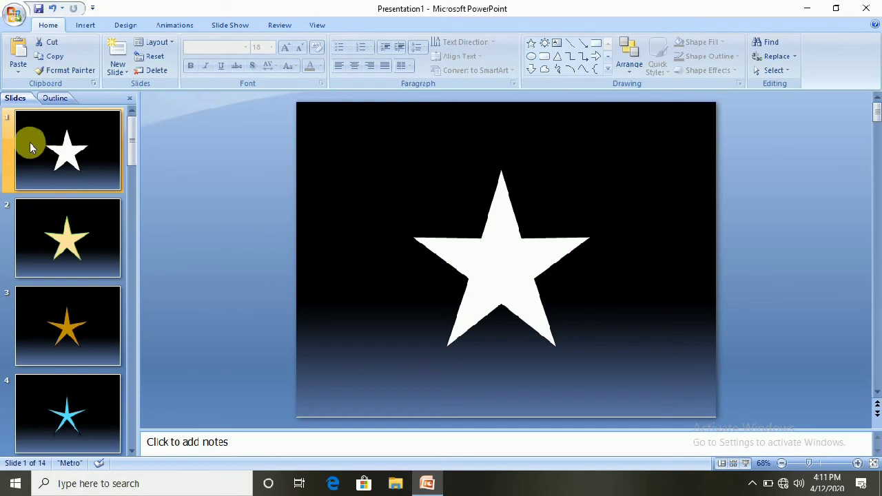
Turn on Automatically After at 00:00 and apply it to all slides.
click(55, 145)
click(181, 26)
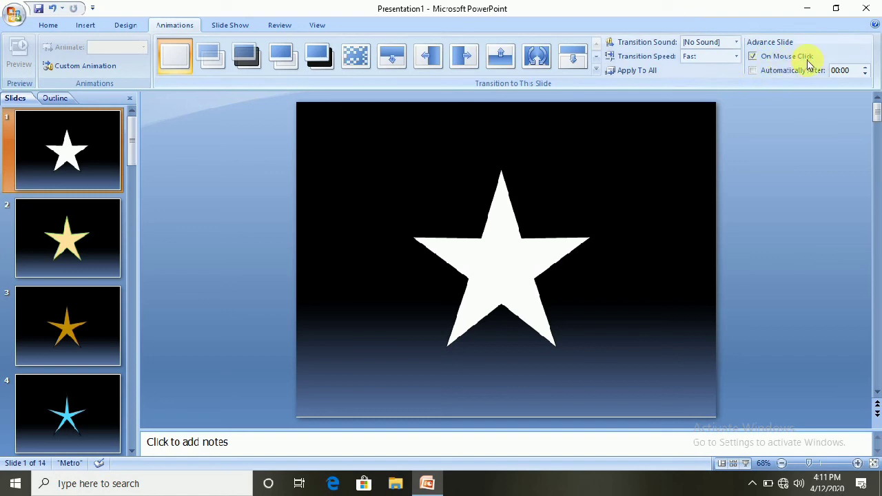
click(758, 72)
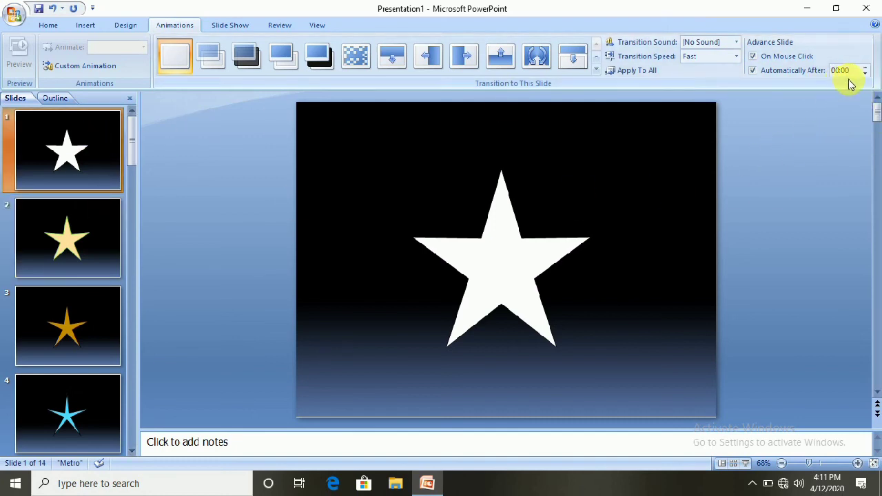
click(865, 67)
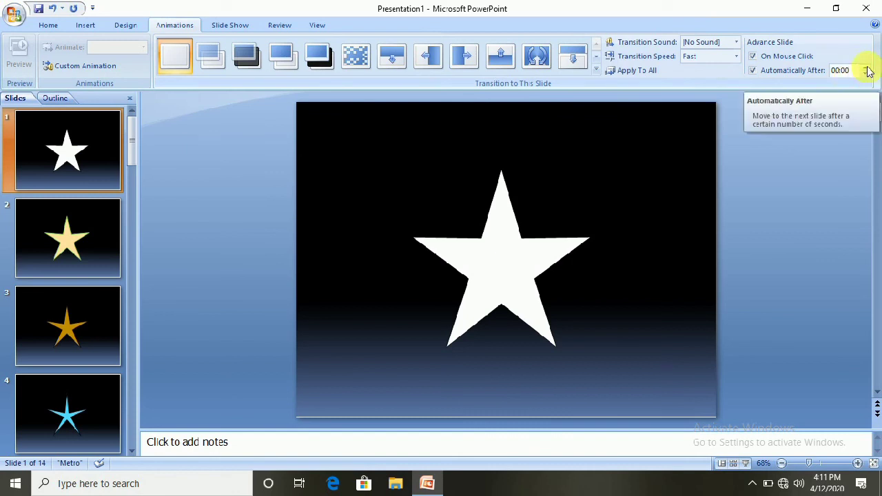
click(866, 74)
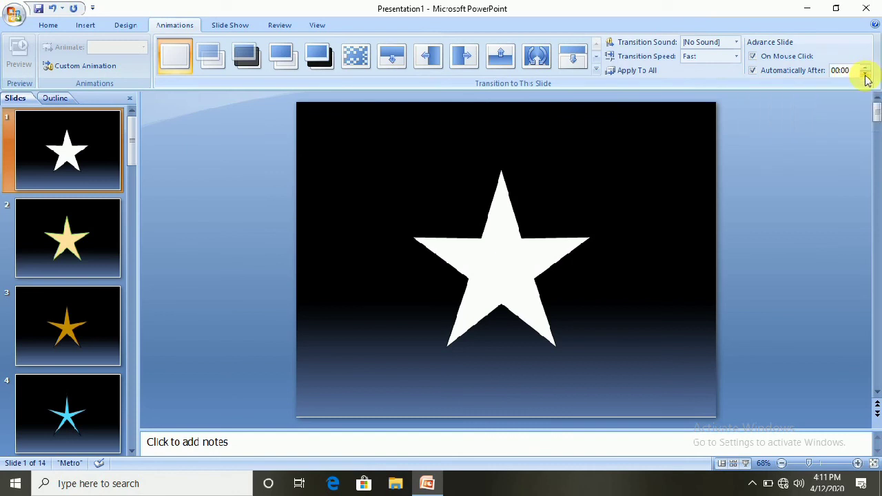
click(637, 72)
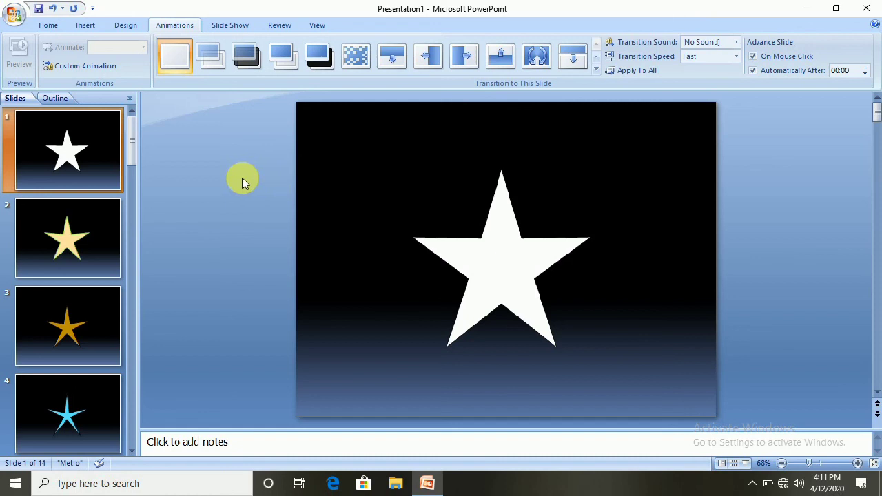
Play the slide show to test auto-advance, then exit it.
key(F5)
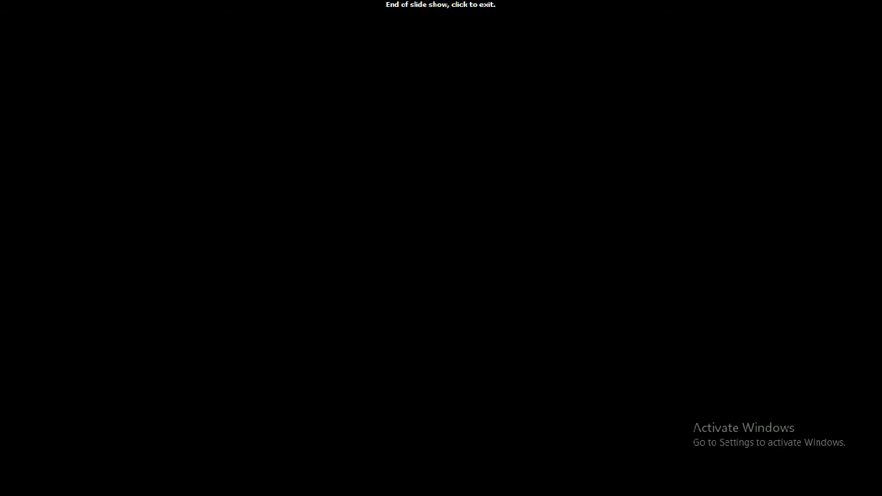
click(242, 182)
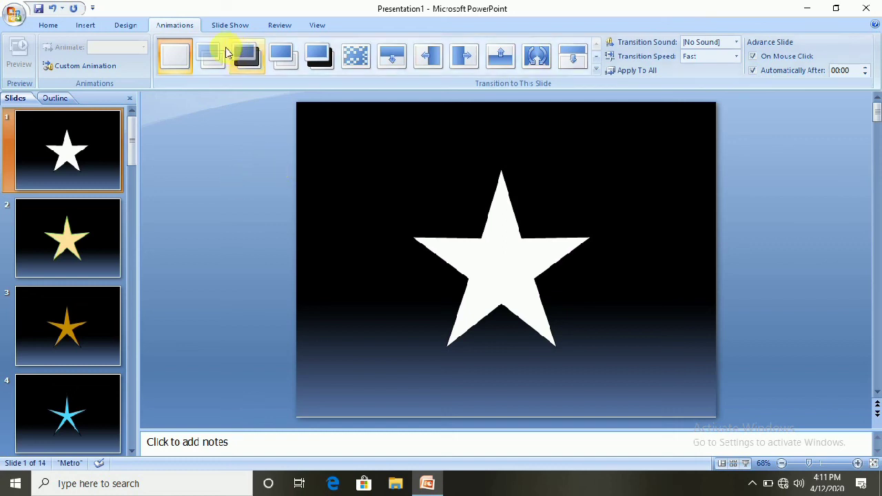
click(228, 25)
Enable Loop continuously until 'Esc' in Set Up Show, then test and stop the show.
click(166, 62)
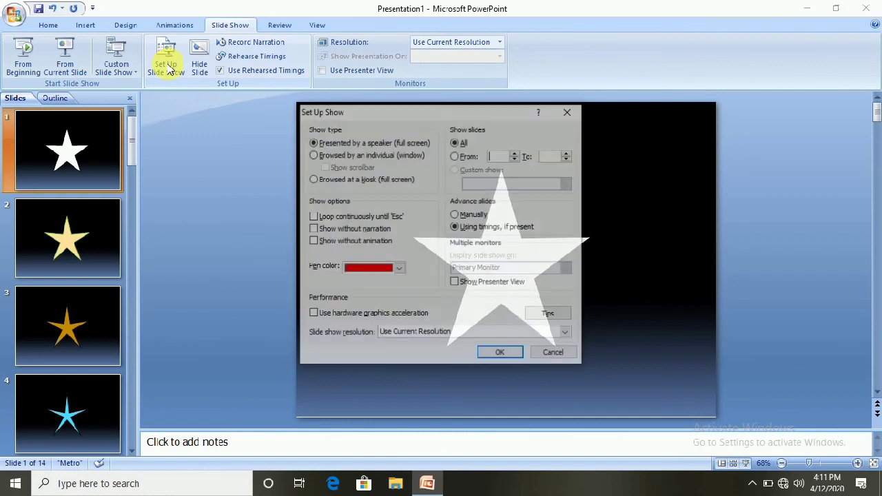
click(312, 217)
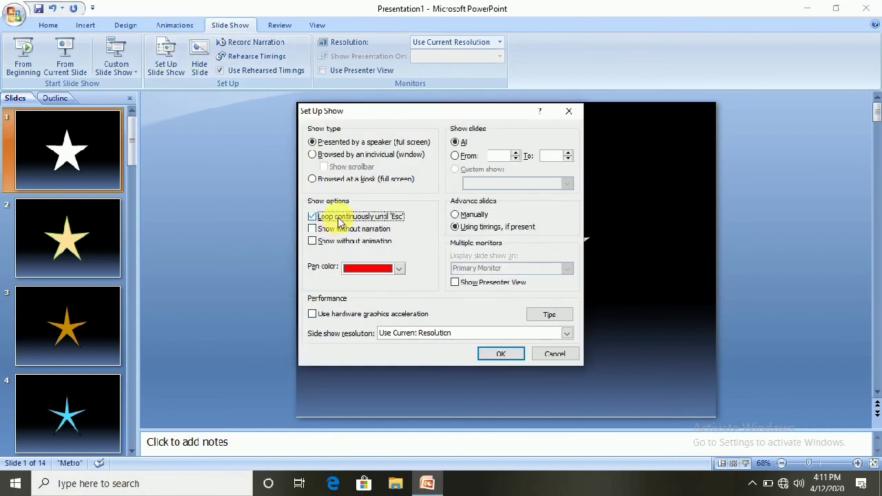
click(500, 355)
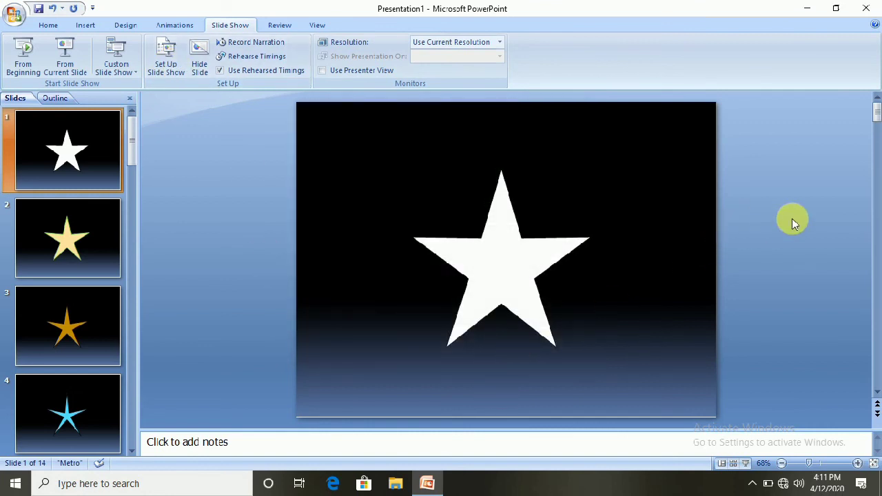
key(F5)
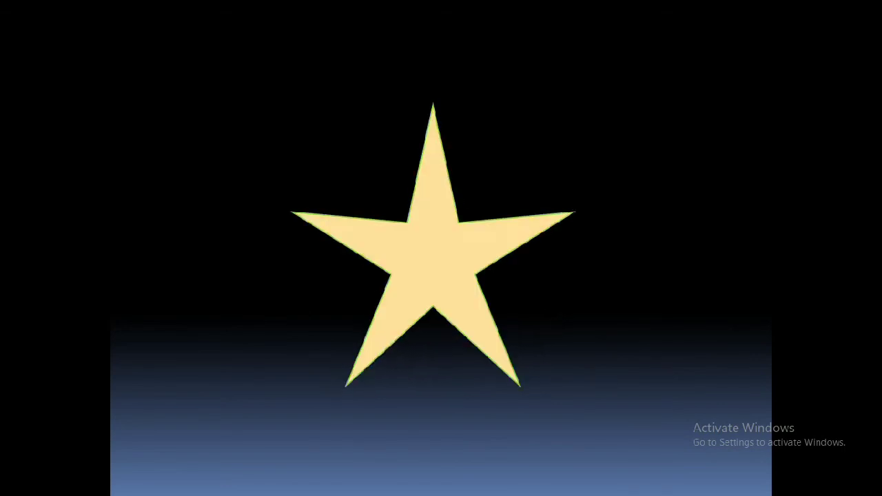
key(Escape)
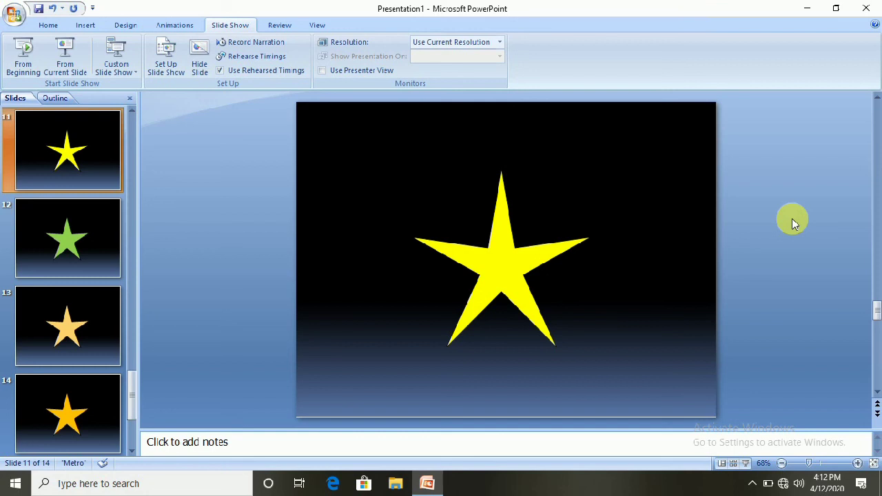
Close the deck, saving it as Presentation1 in Documents.
click(865, 8)
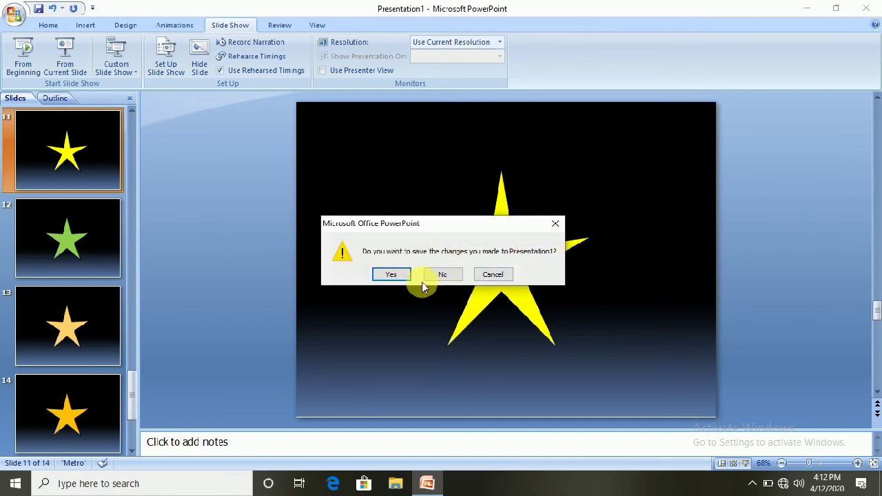
click(391, 275)
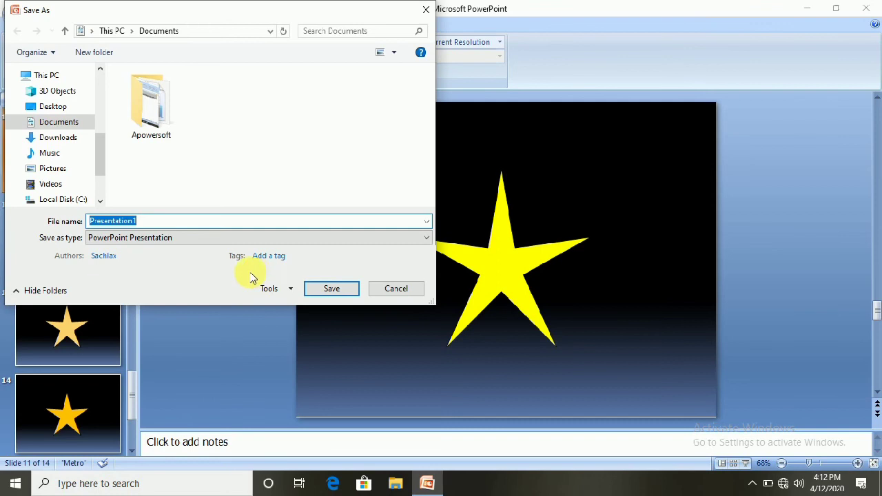
click(322, 288)
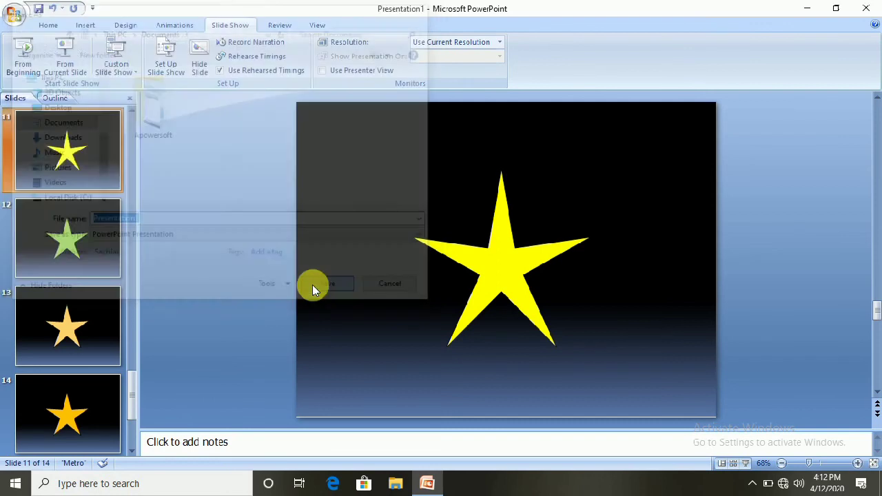